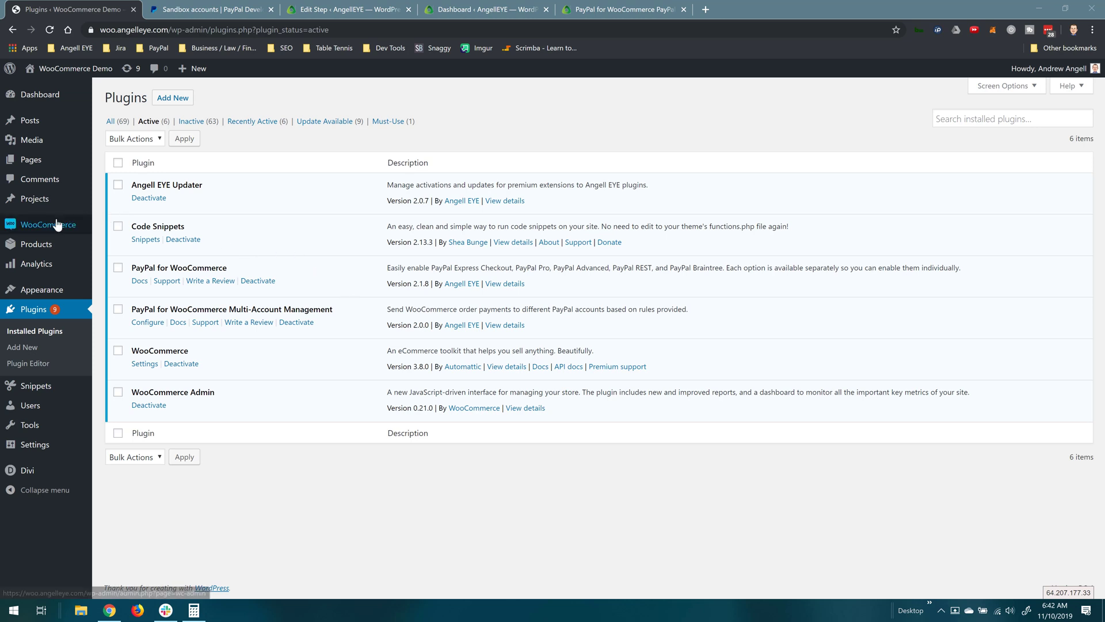
Step: Go to WooCommerce Settings and show the Payments tab's installed payment methods
mouse_move(58, 224)
left_click(114, 291)
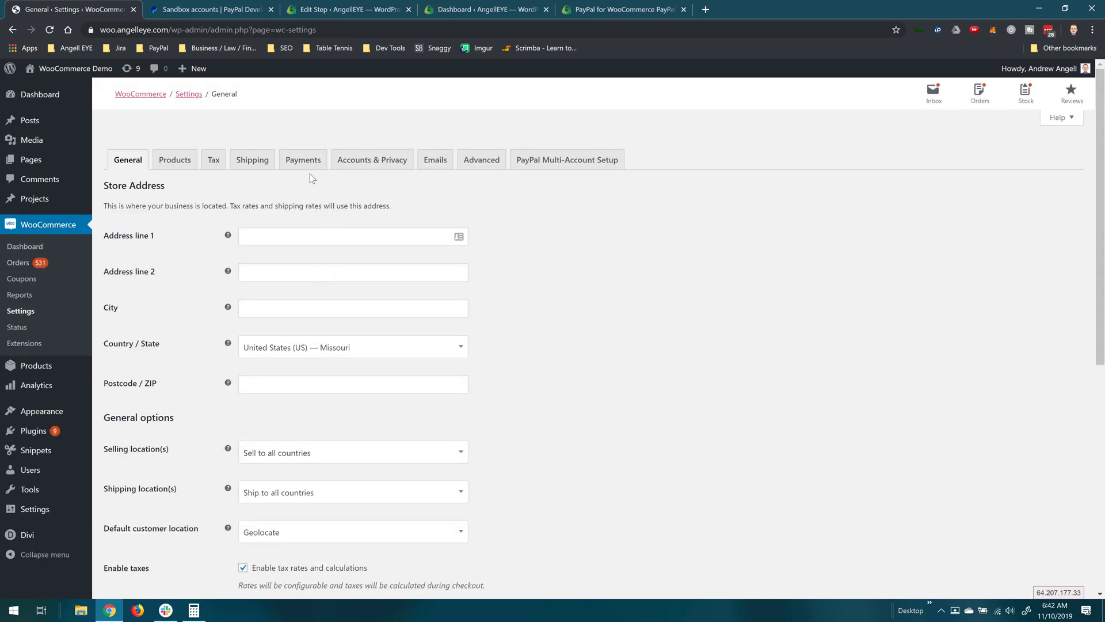
left_click(302, 161)
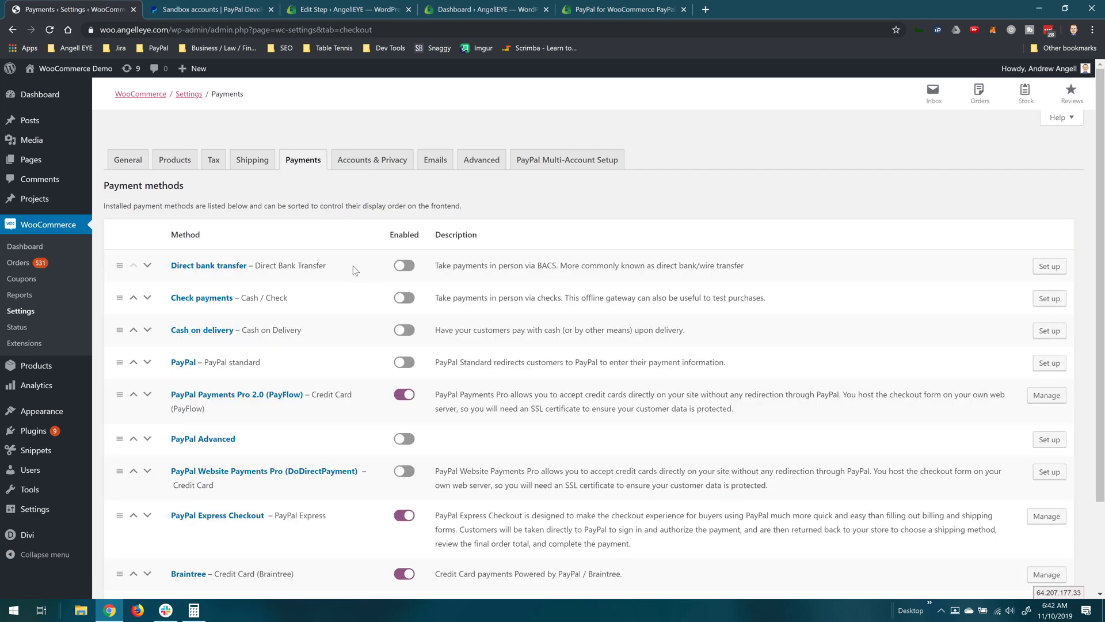
scroll(354, 266, "down", 1)
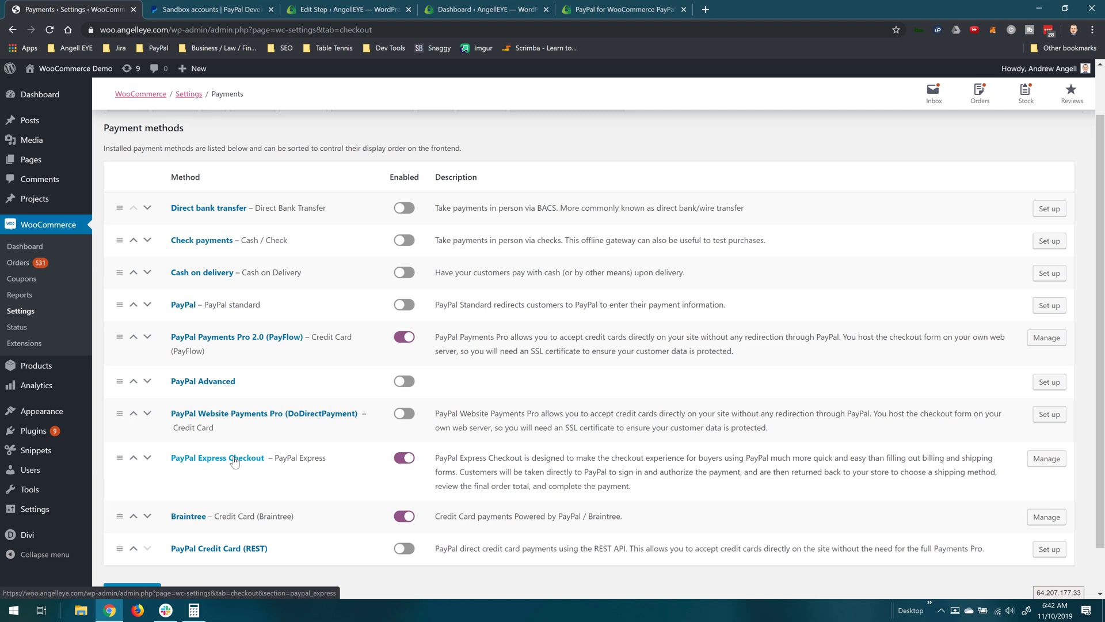
Step: In PayPal Express Checkout settings, toggle Enable PayPal Sandbox off to view live fields, then back on
left_click(234, 459)
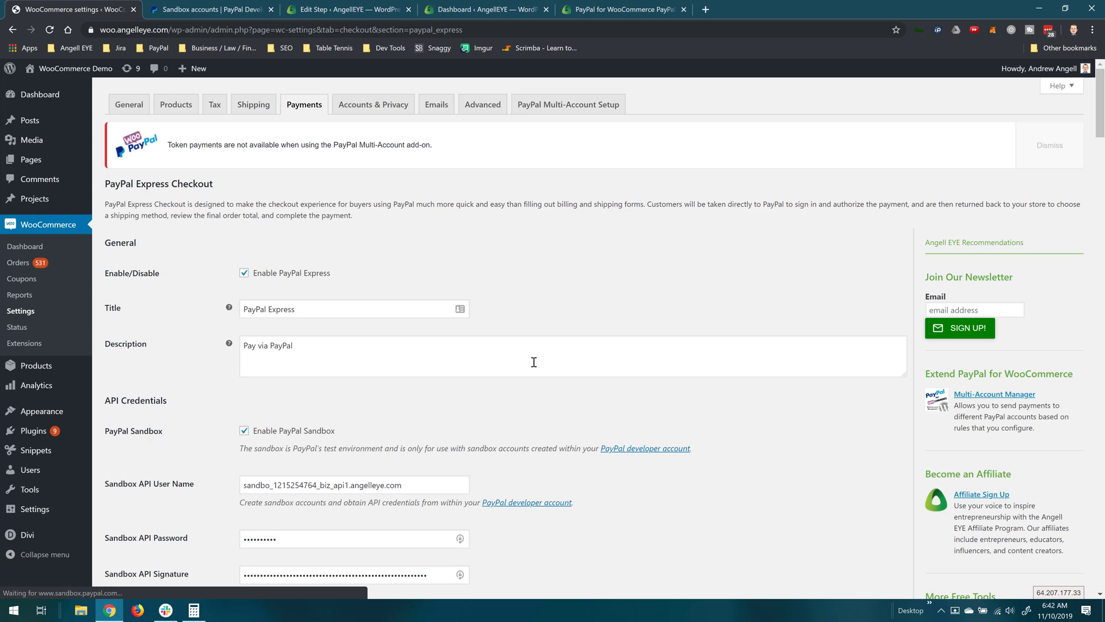
scroll(533, 361, "down", 3)
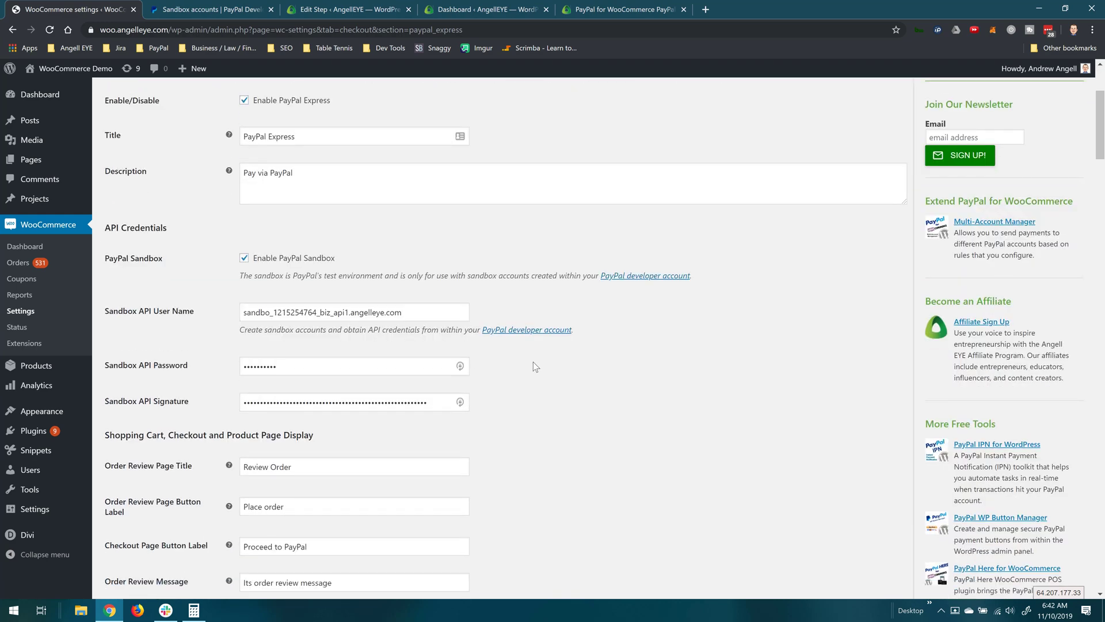
scroll(535, 366, "down", 1)
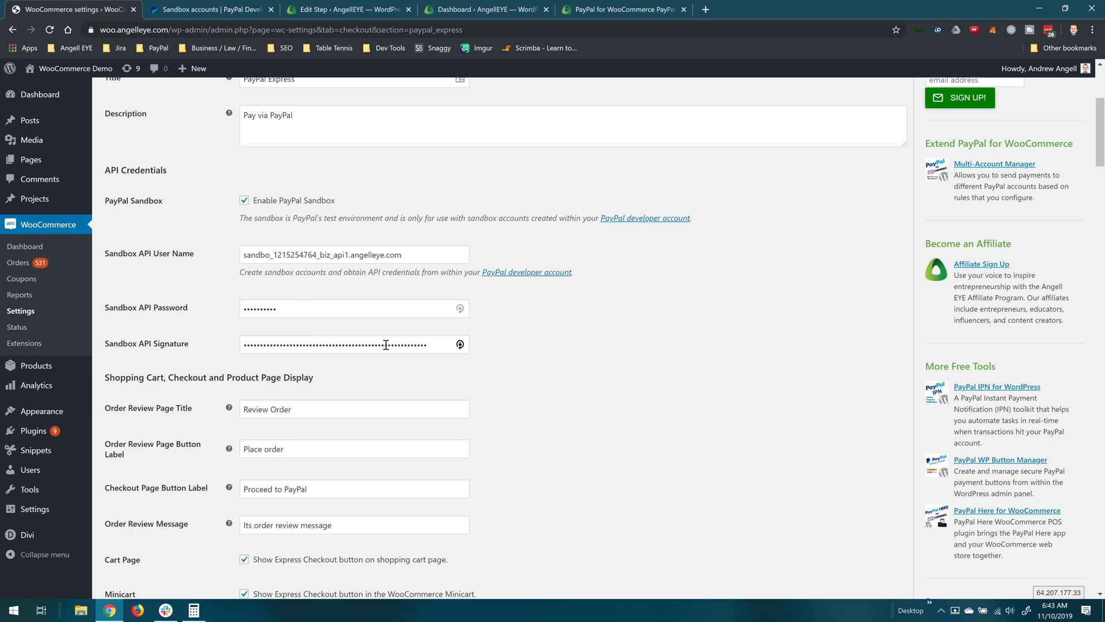
left_click(266, 202)
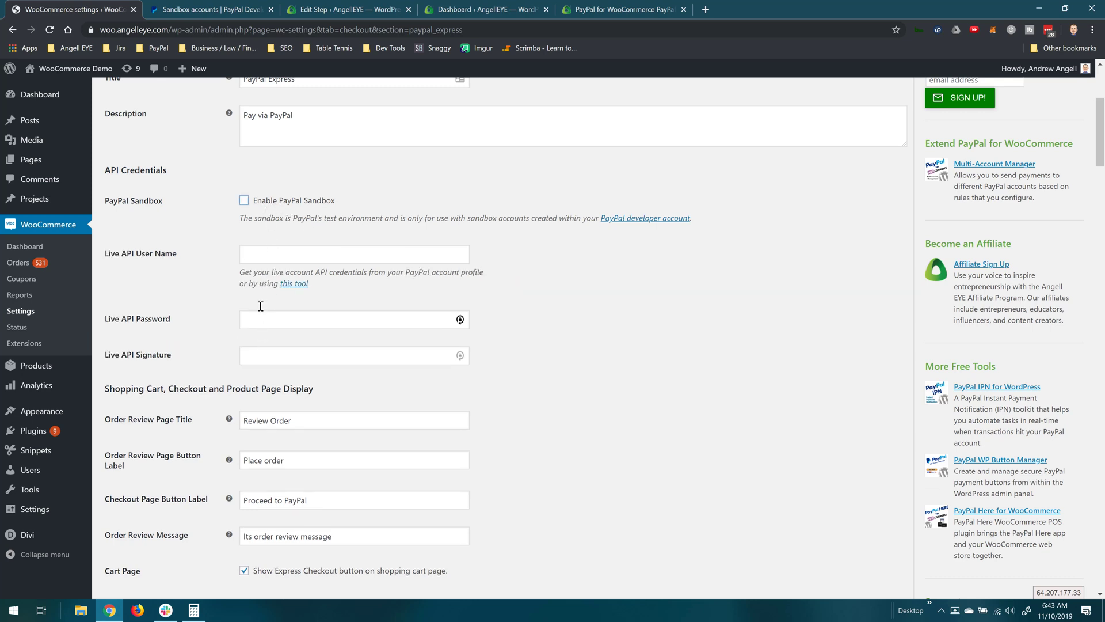
left_click(245, 200)
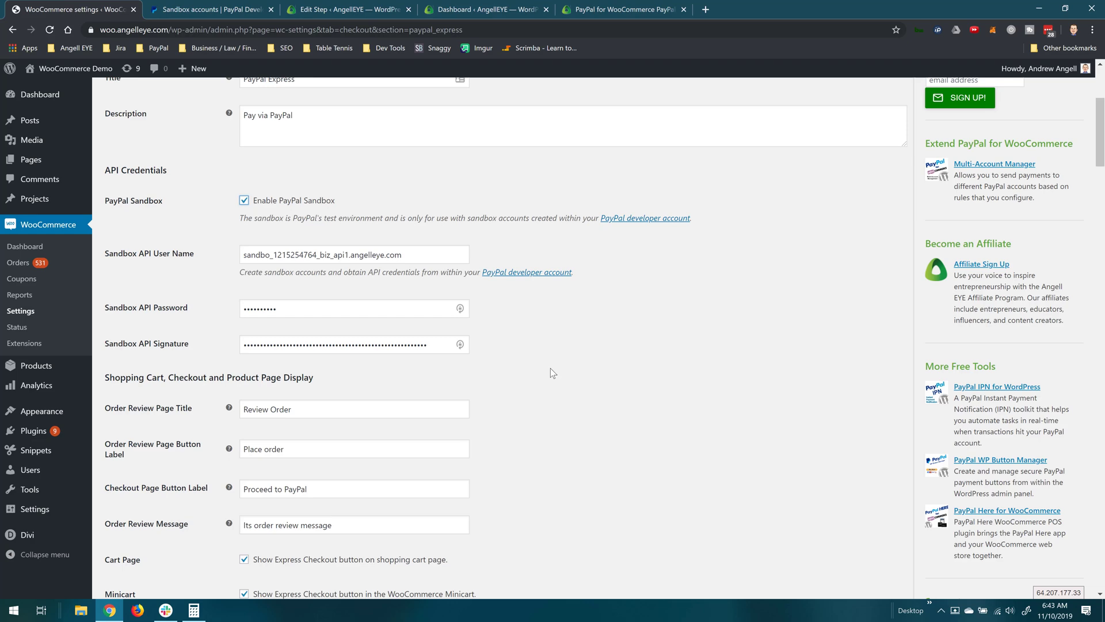
scroll(551, 368, "down", 2)
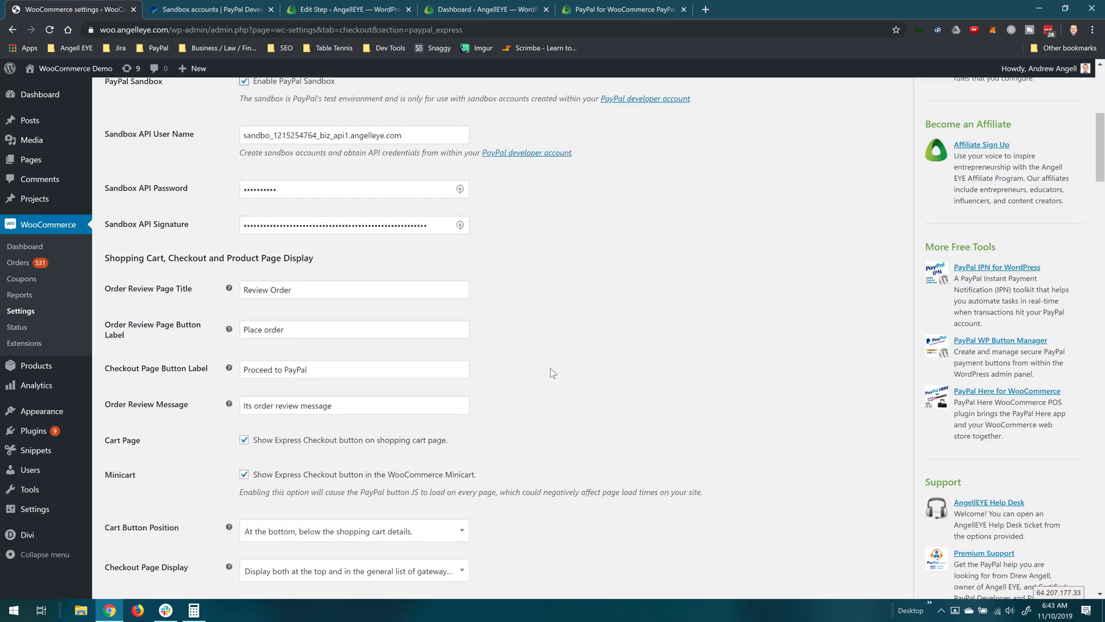
scroll(551, 369, "down", 2)
scroll(550, 372, "down", 2)
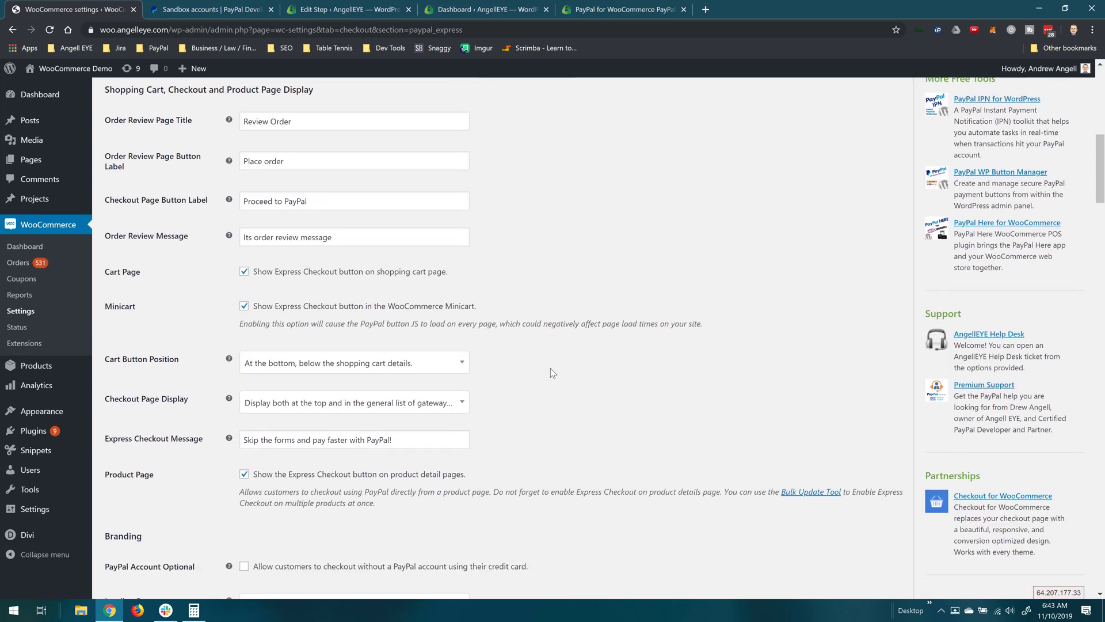
scroll(550, 367, "down", 3)
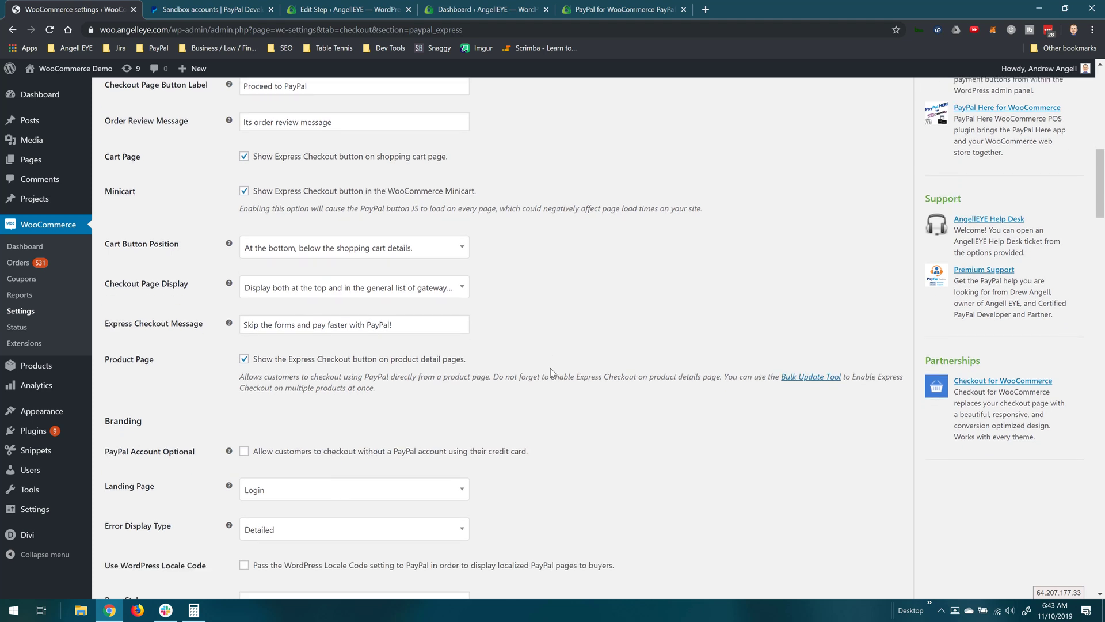
scroll(550, 368, "down", 1)
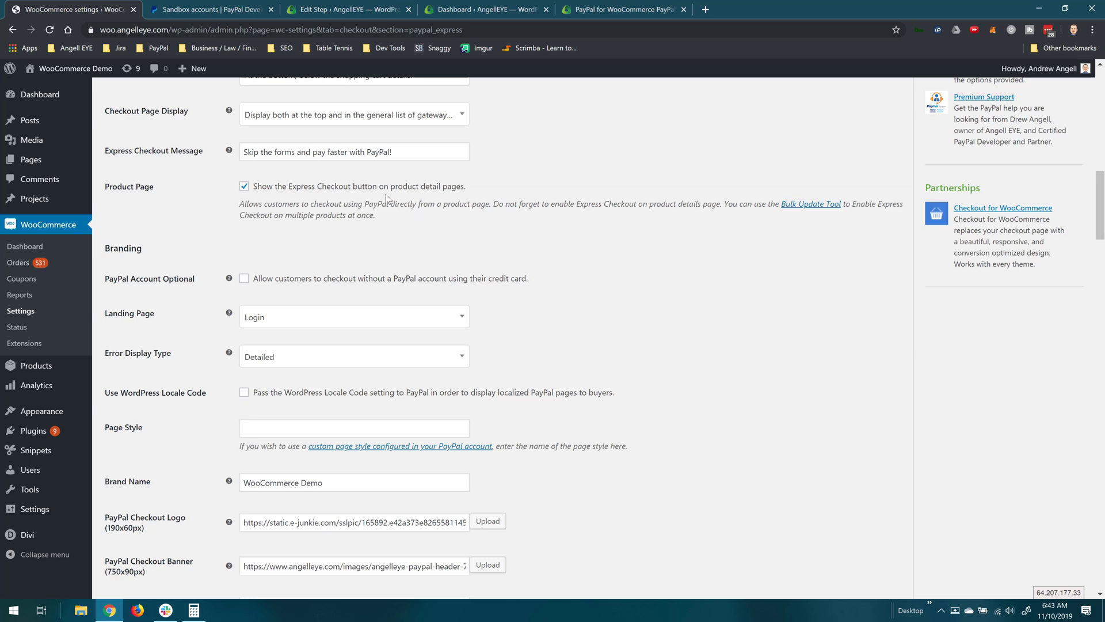
scroll(546, 296, "down", 5)
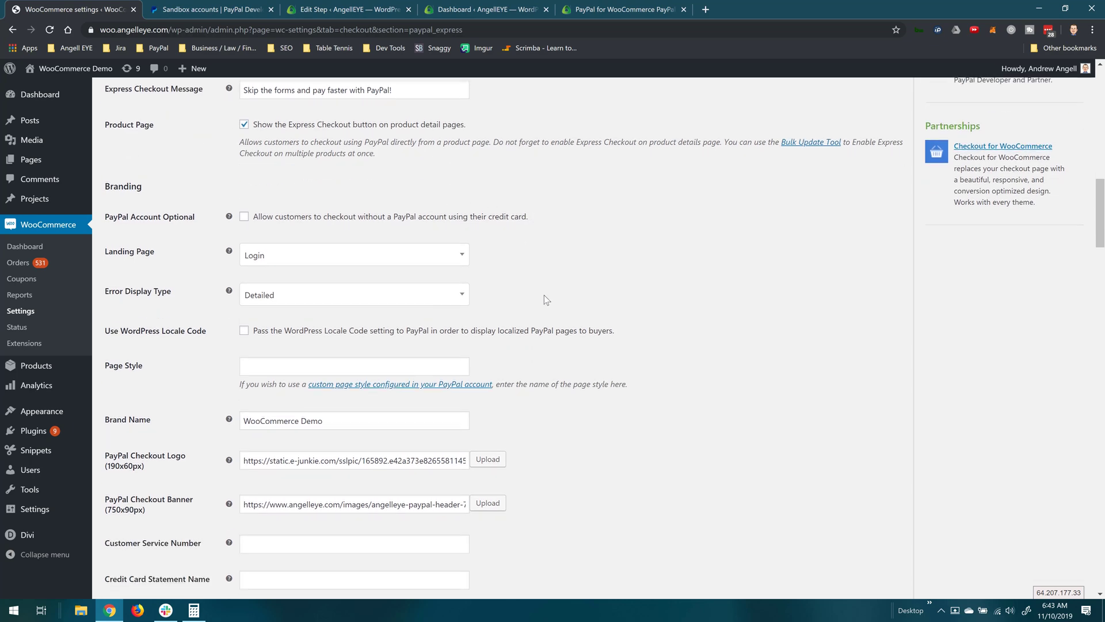
scroll(544, 295, "down", 7)
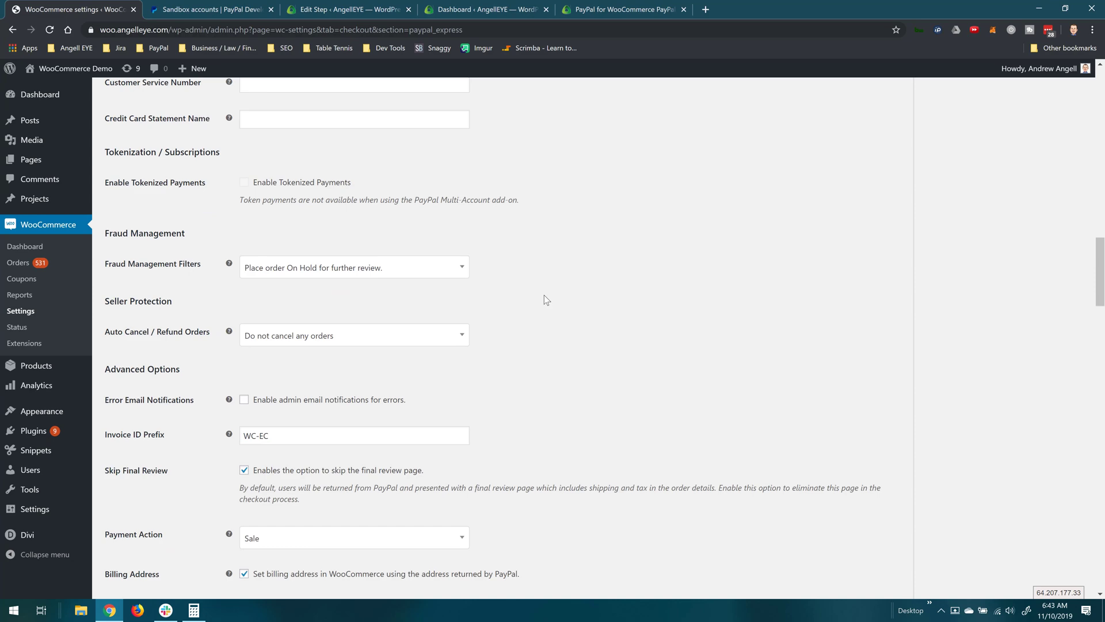
scroll(544, 295, "down", 2)
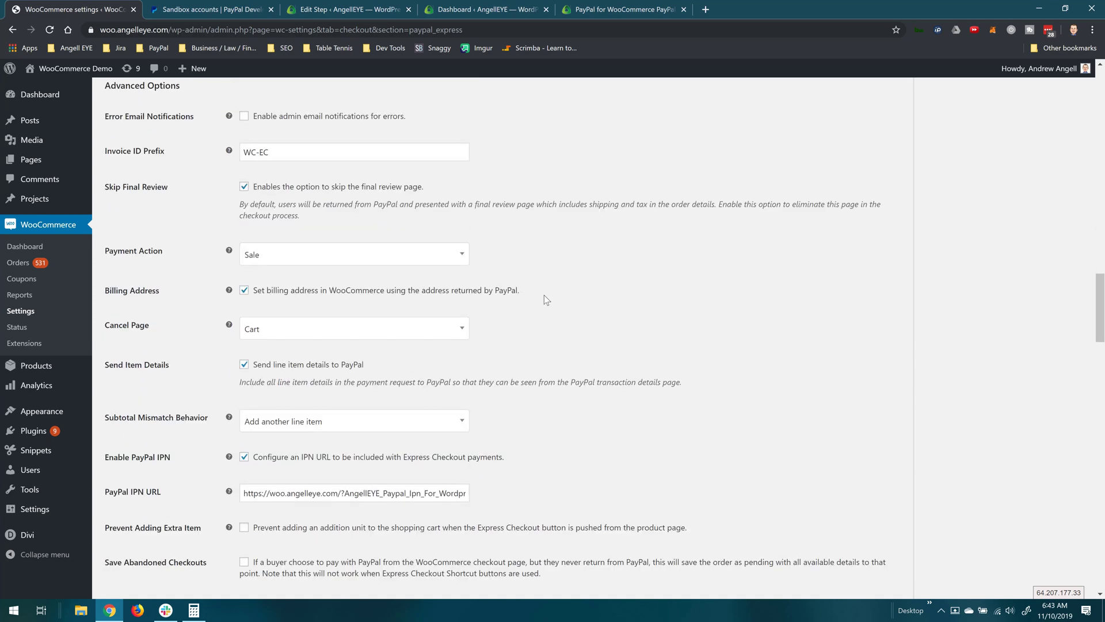
scroll(547, 299, "down", 4)
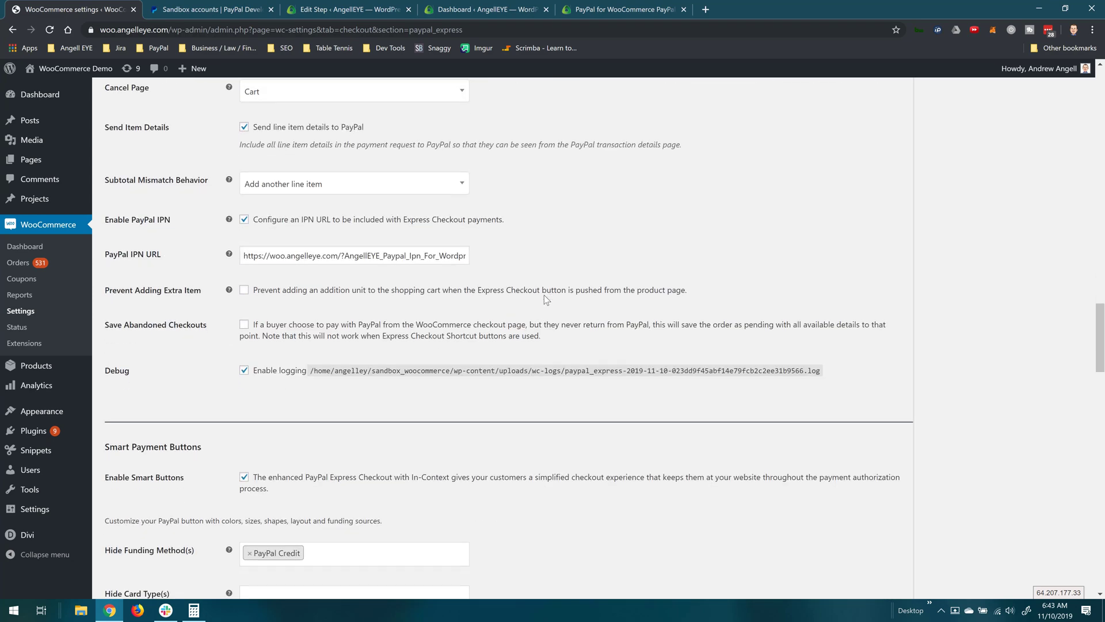
scroll(546, 299, "down", 6)
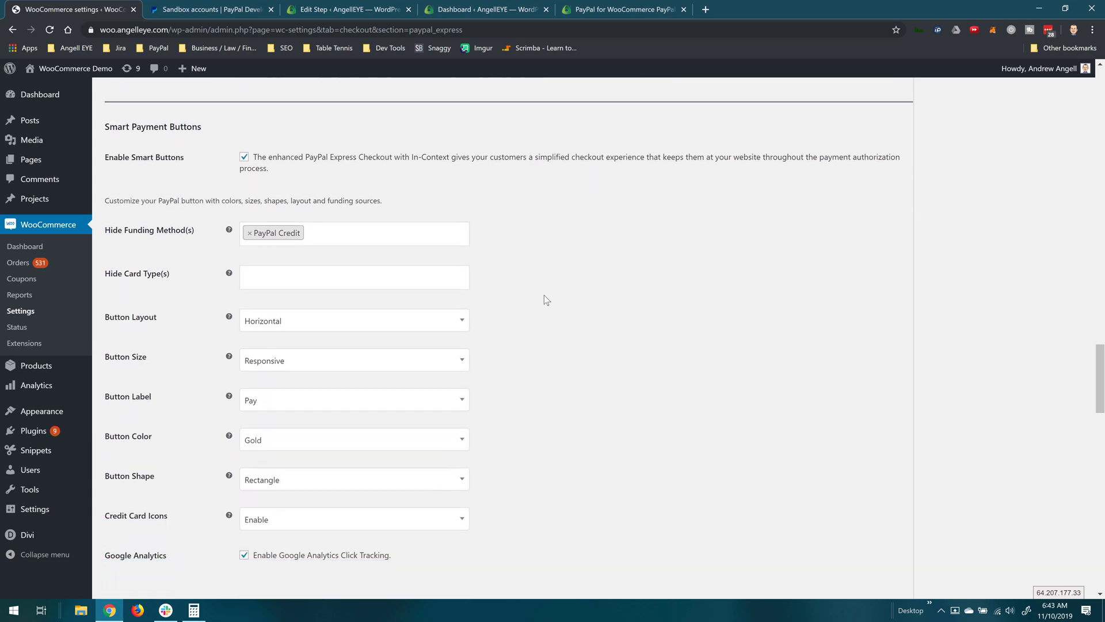
scroll(544, 294, "down", 3)
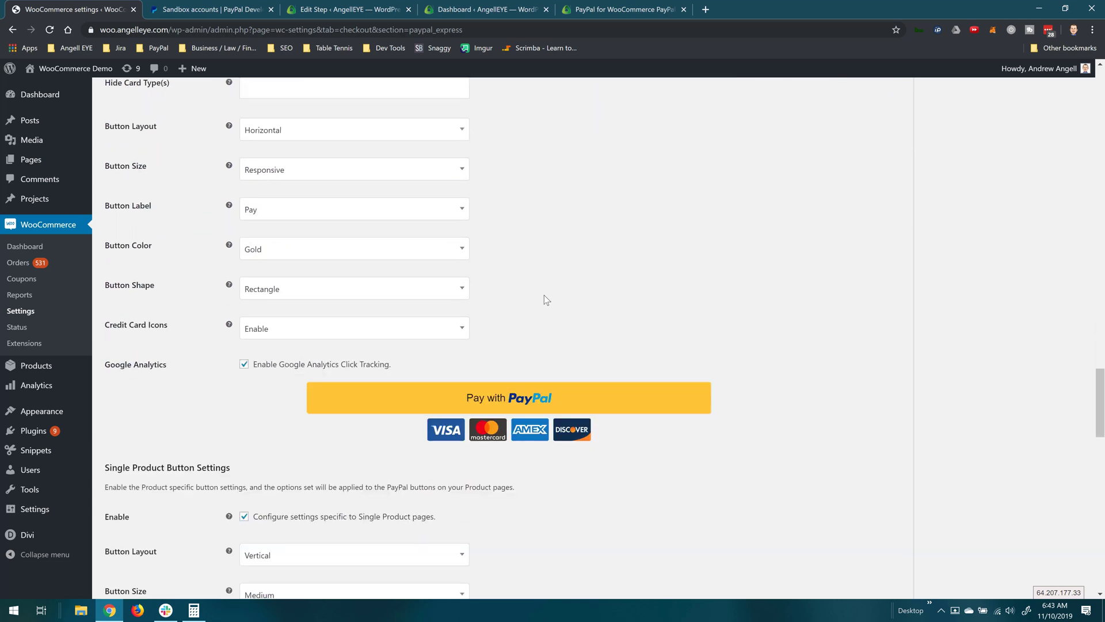
scroll(544, 295, "up", 2)
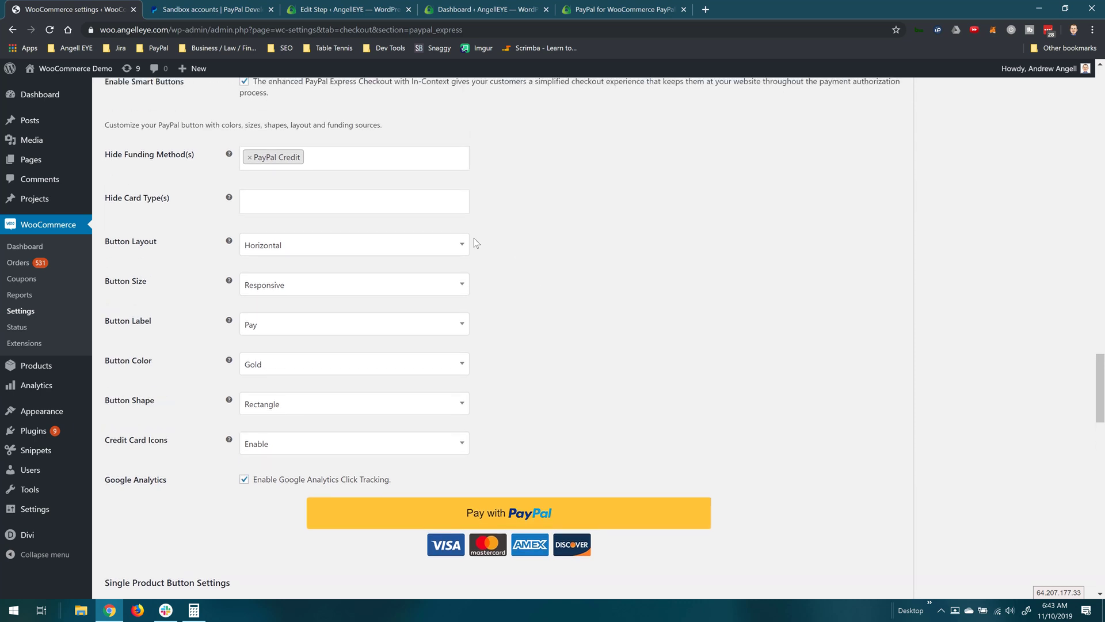
Step: Stop hiding PayPal Credit as a funding option and set the PayPal button size to Medium
left_click(250, 158)
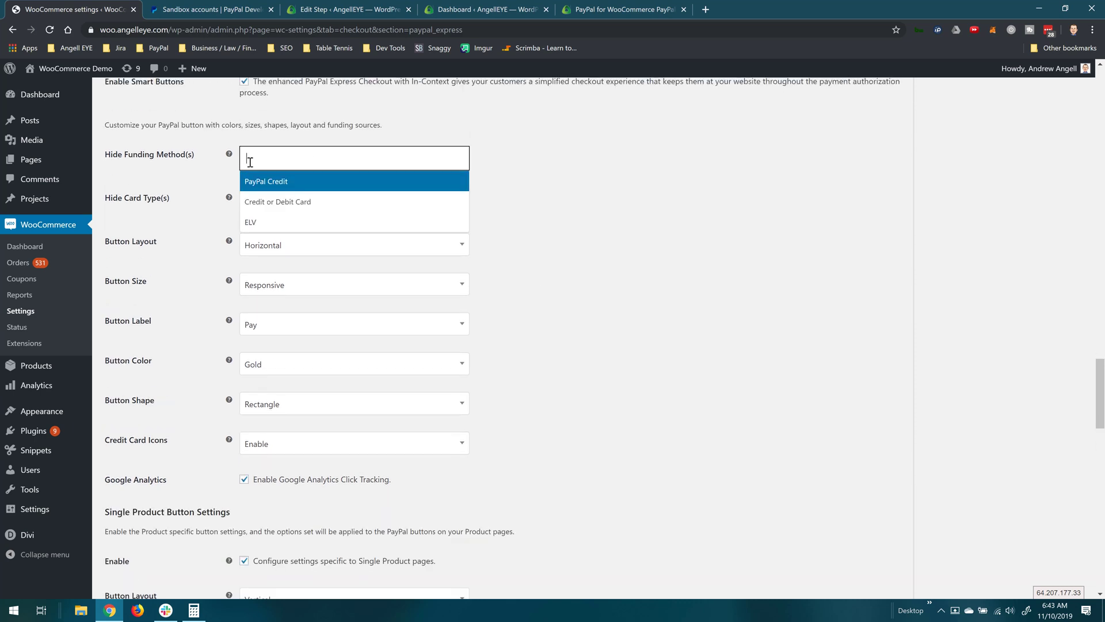
left_click(537, 234)
left_click(333, 299)
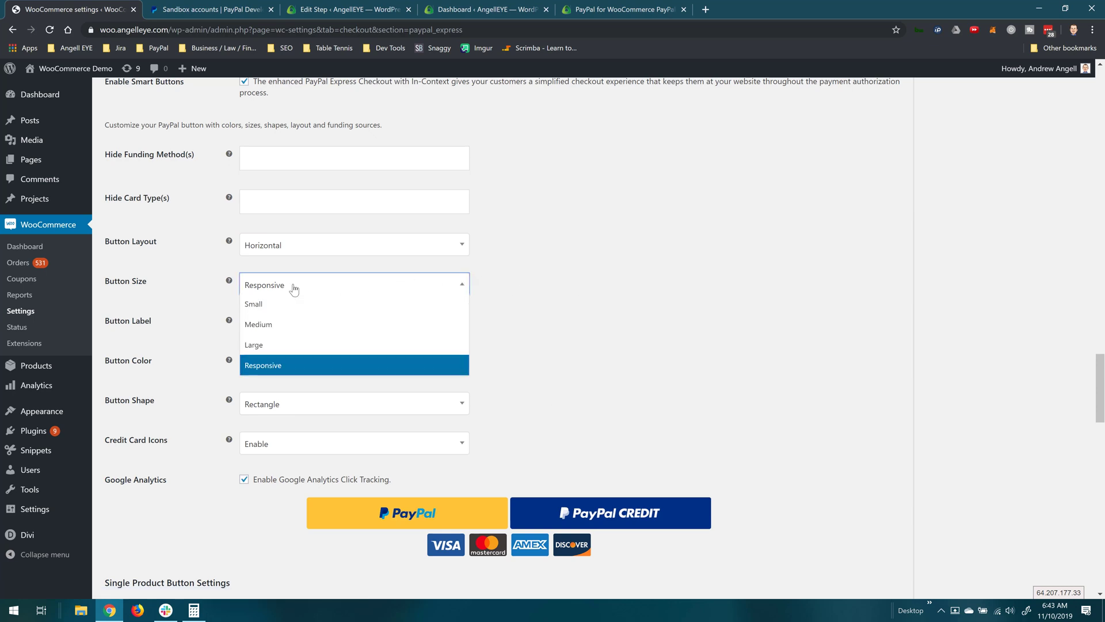
left_click(283, 323)
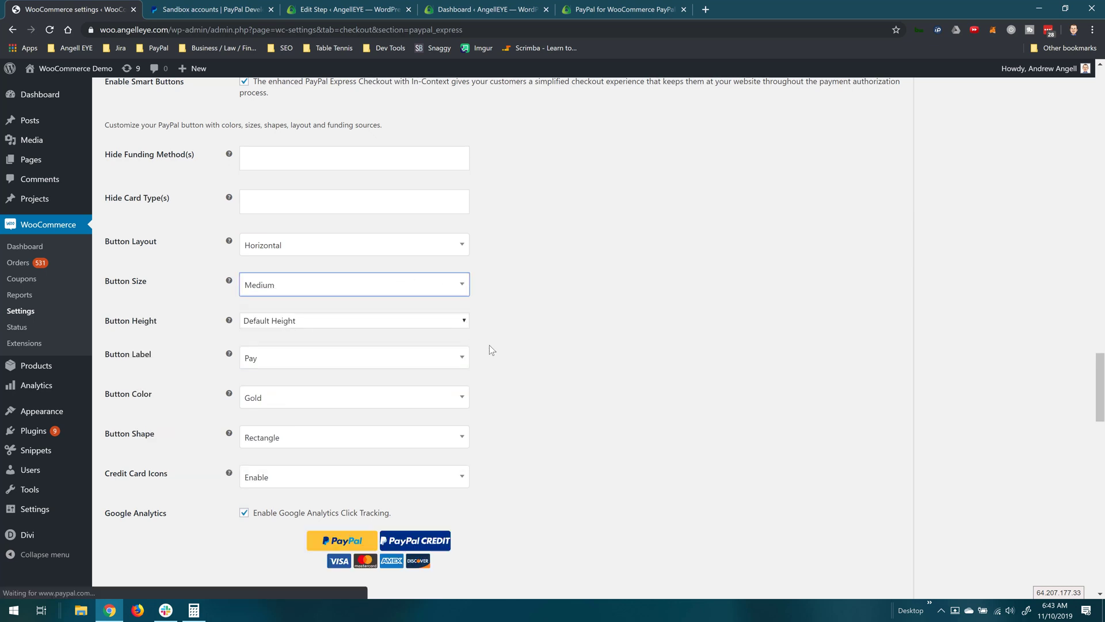
left_click(565, 368)
scroll(547, 400, "down", 2)
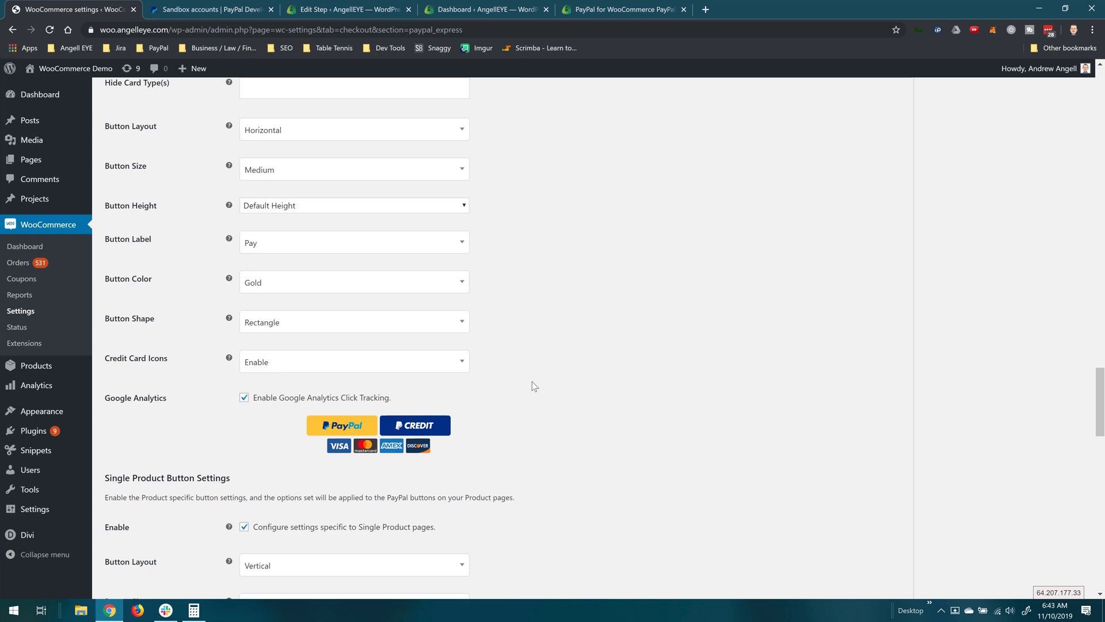
scroll(532, 381, "up", 1)
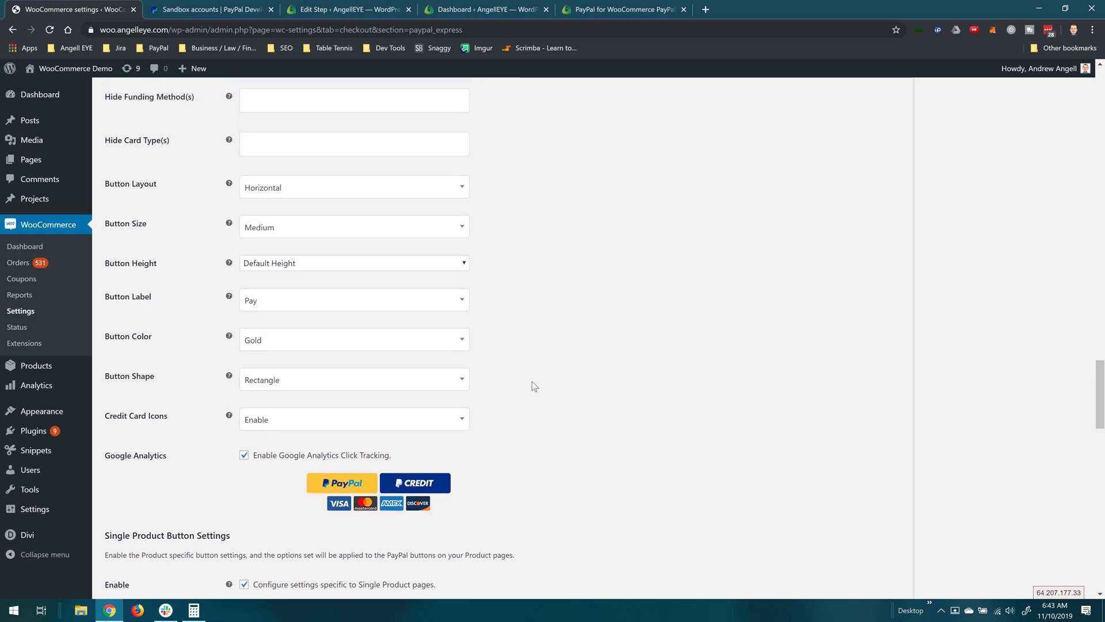
Step: Set Button Layout to Vertical and save the PayPal Express Checkout settings
left_click(298, 195)
left_click(281, 225)
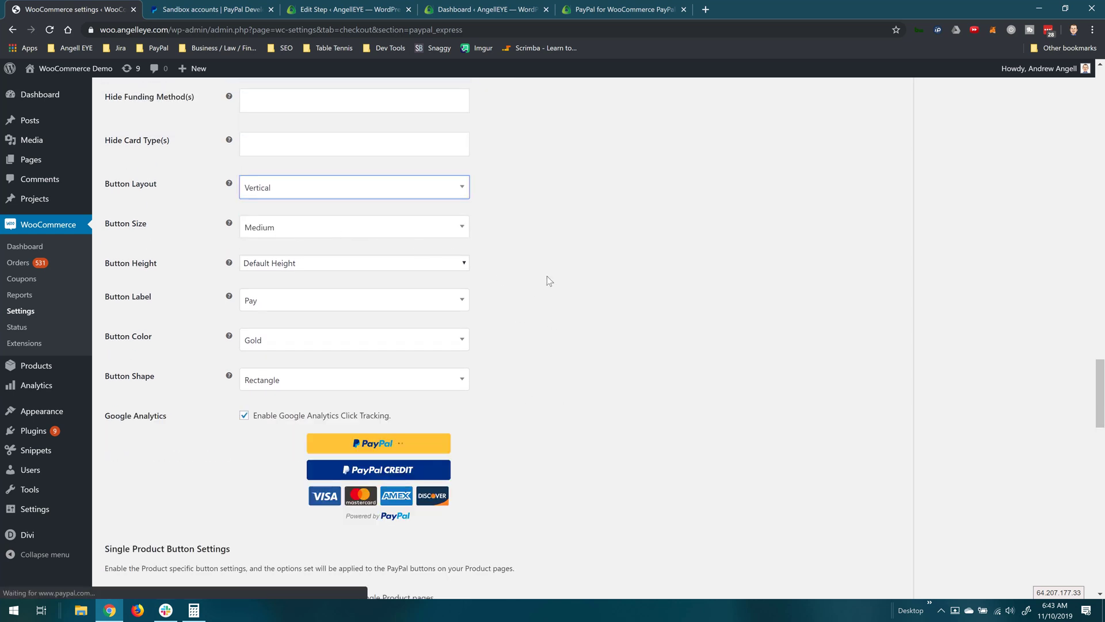
left_click(546, 280)
scroll(544, 334, "down", 1)
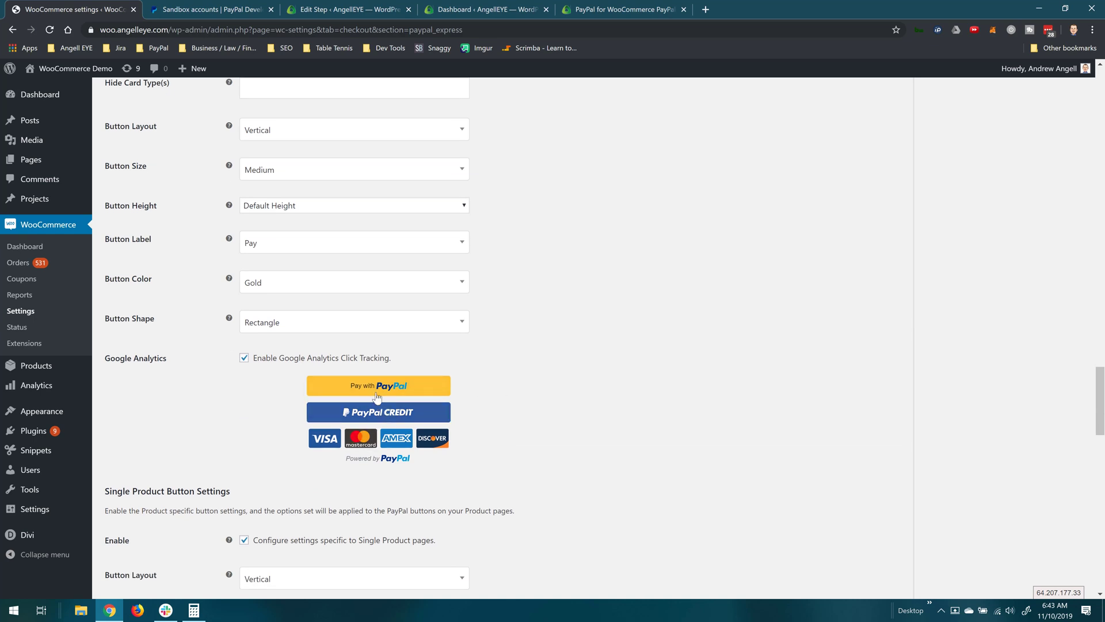
scroll(533, 356, "down", 10)
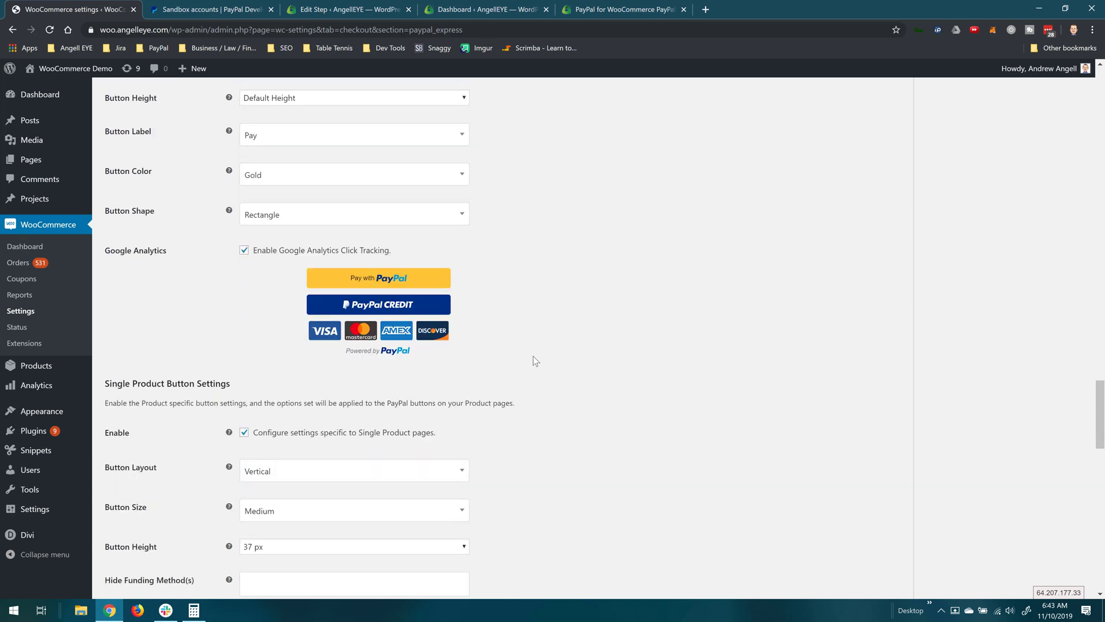
scroll(534, 360, "down", 10)
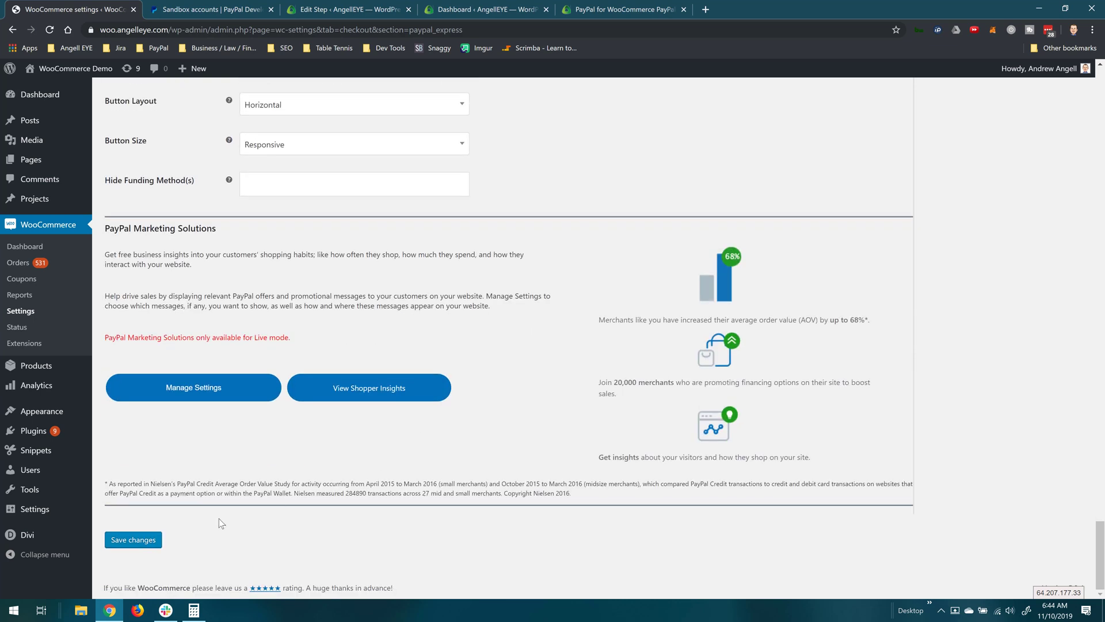
left_click(133, 540)
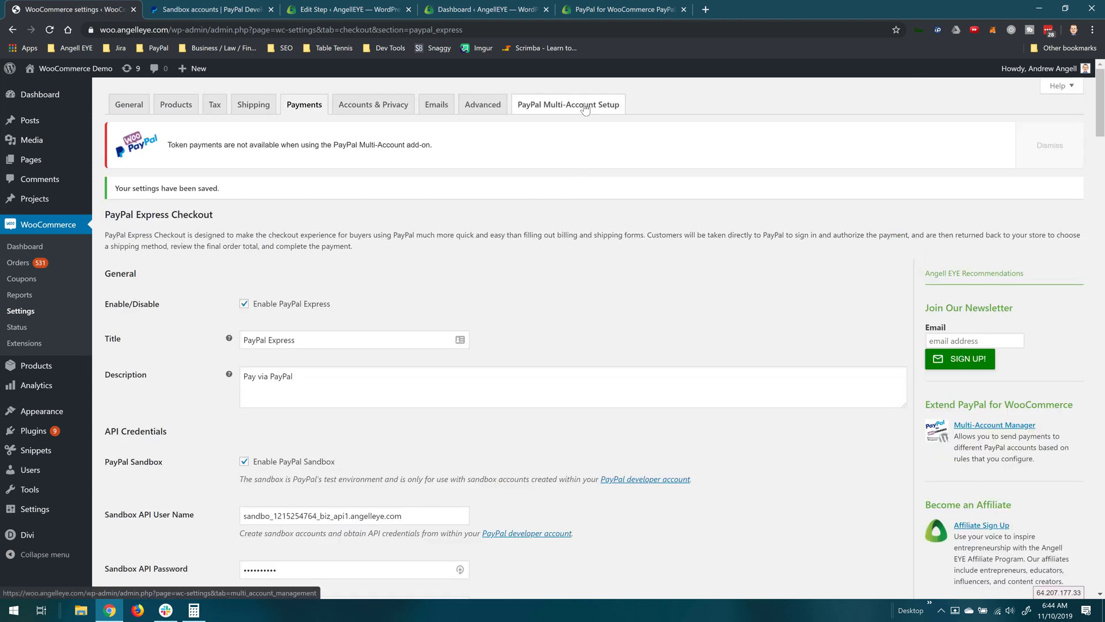
Step: On PayPal Multi-Account Setup, add an enabled sandbox account nicknamed 'PayPal Help' with the seller's pasted email
left_click(584, 107)
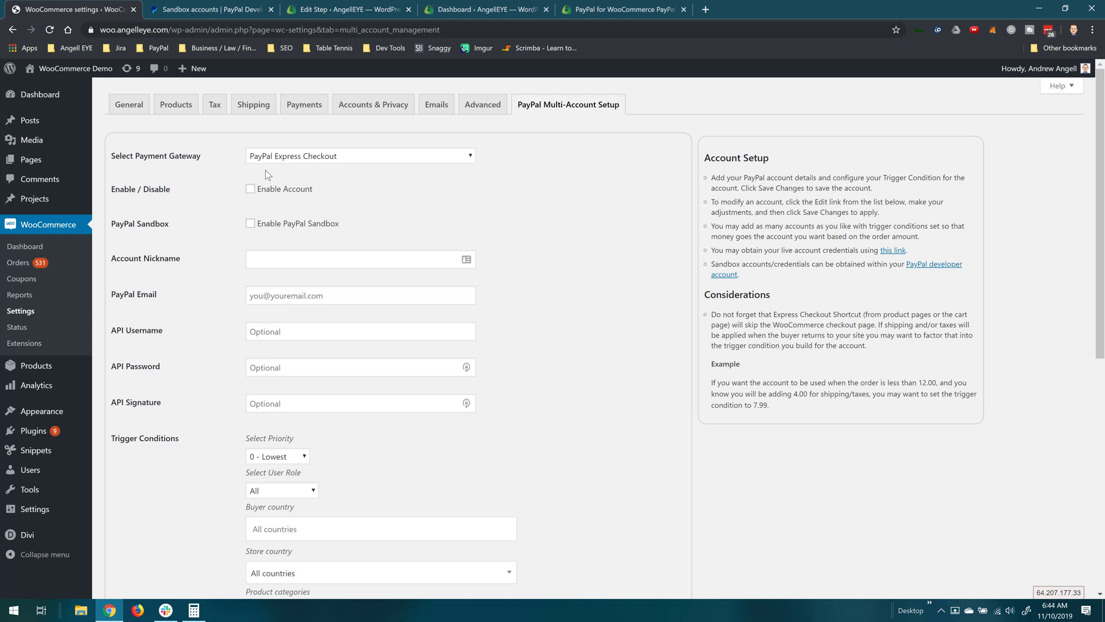
left_click(251, 189)
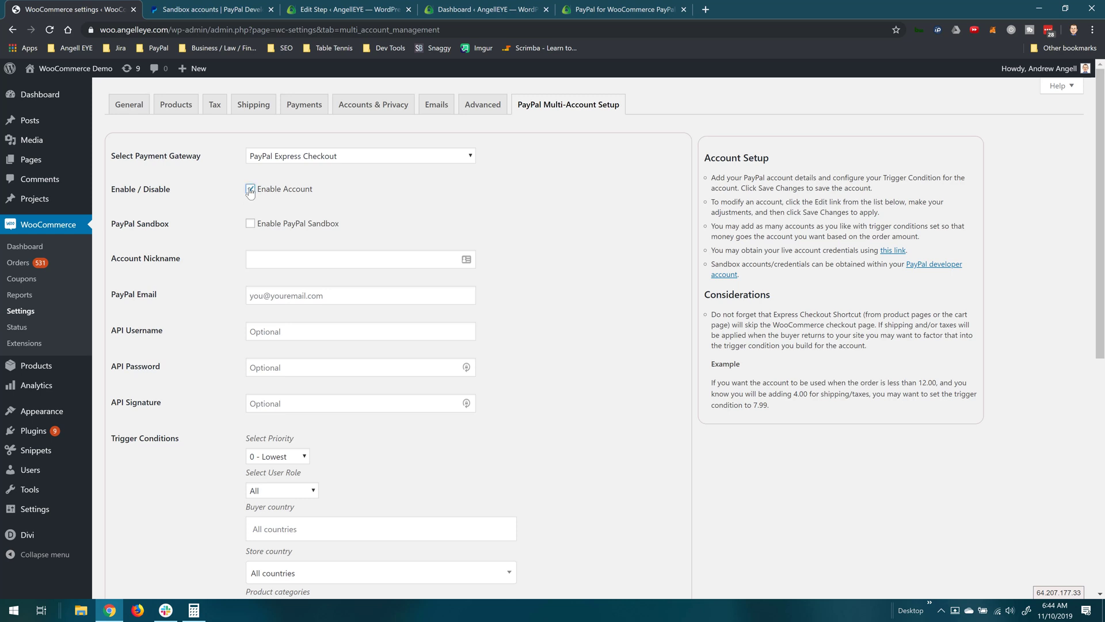
left_click(250, 223)
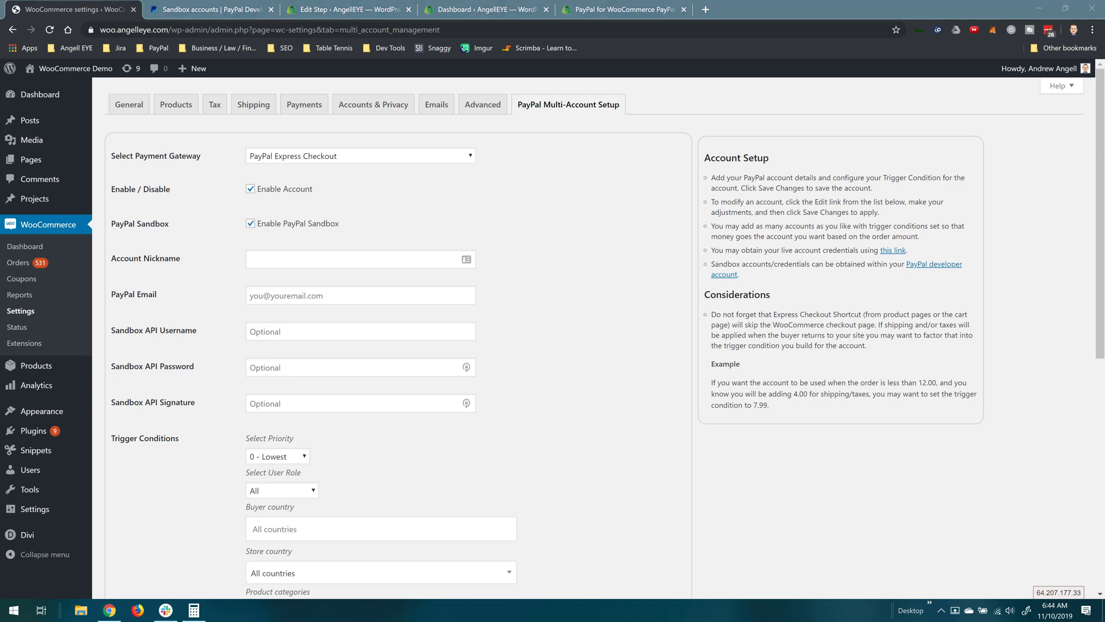
left_click(280, 259)
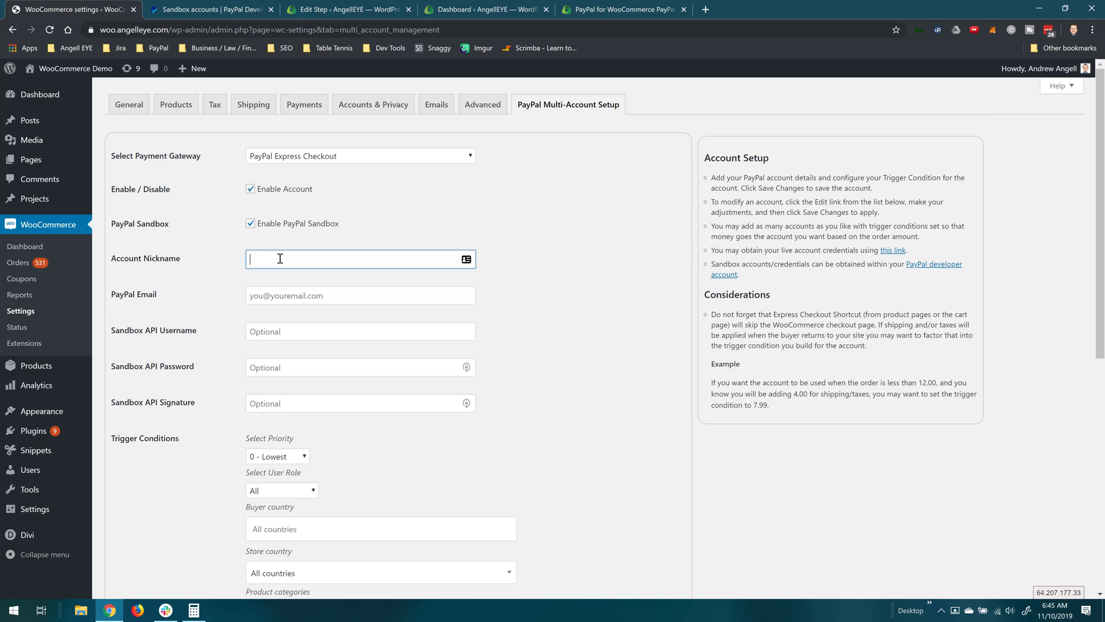
type("PayPal Help")
key("Tab")
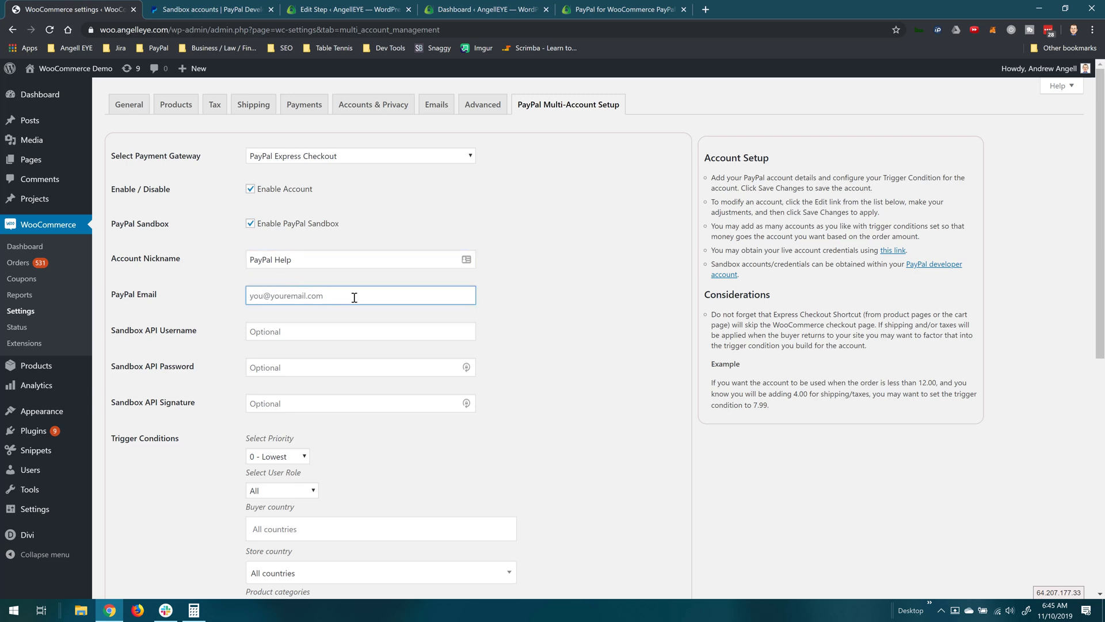
key("ctrl+v")
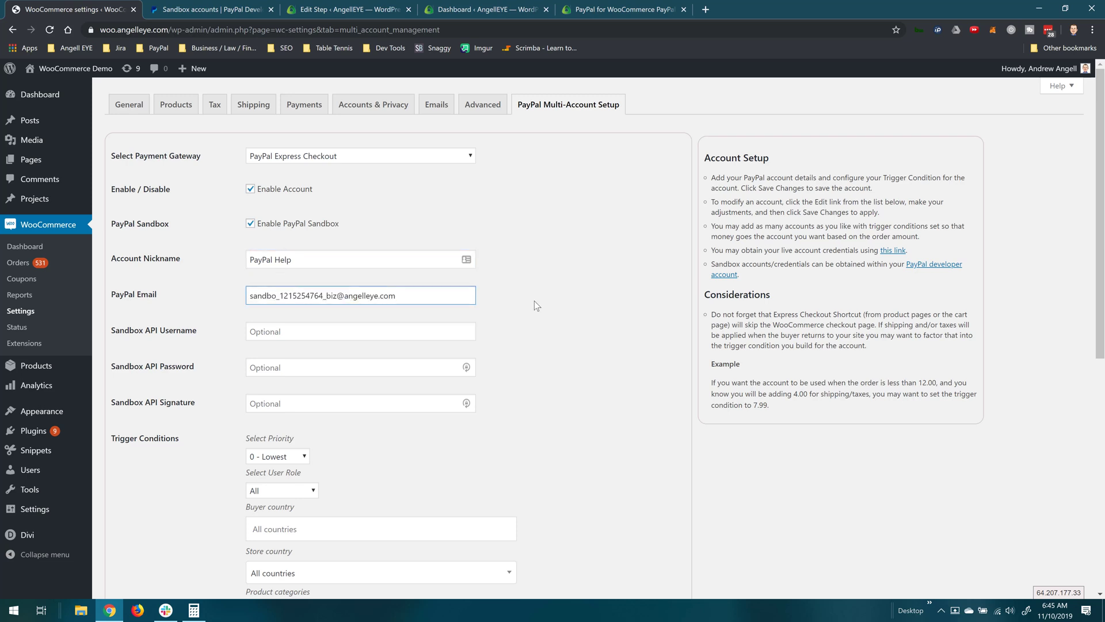
left_click(534, 301)
Step: Add the PayPal Help product as the account's Products trigger condition
scroll(528, 330, "down", 1)
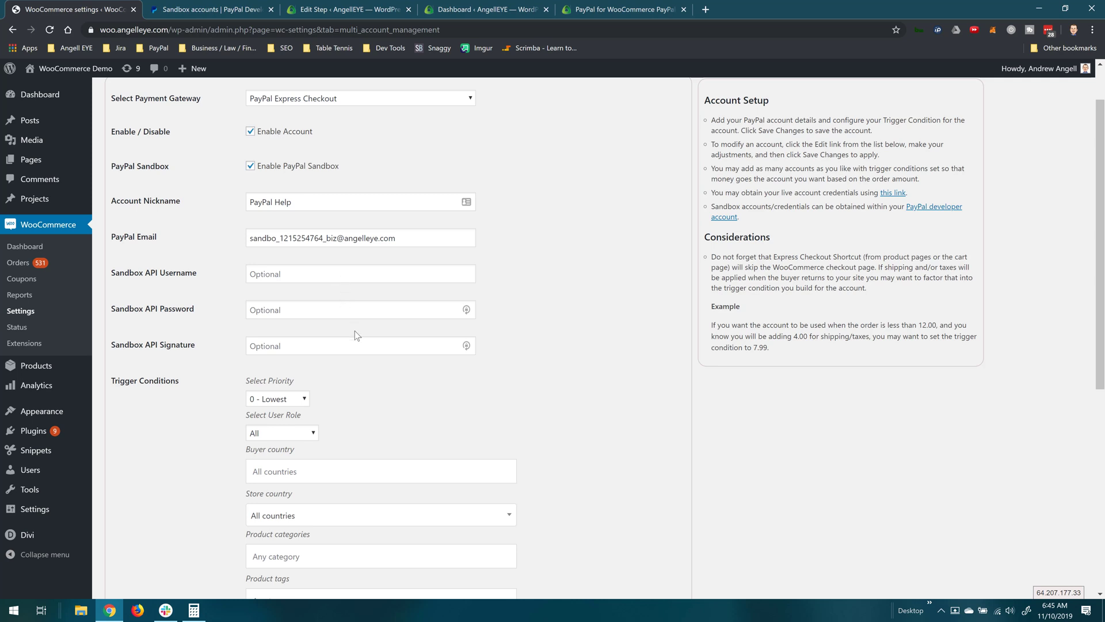
scroll(355, 335, "down", 2)
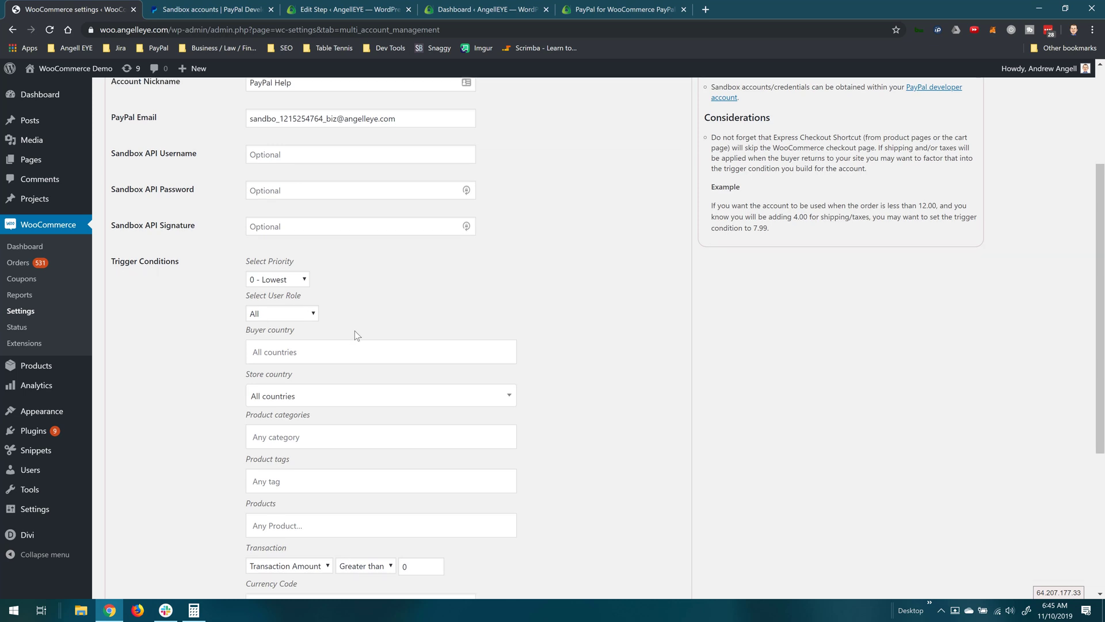
scroll(354, 330, "down", 1)
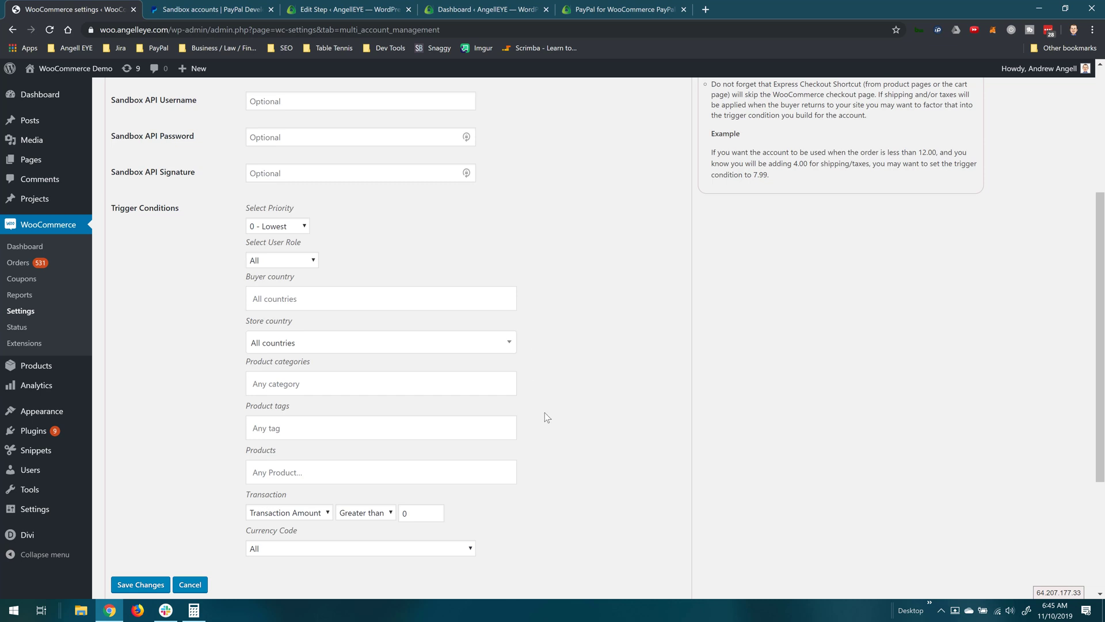
left_click(390, 470)
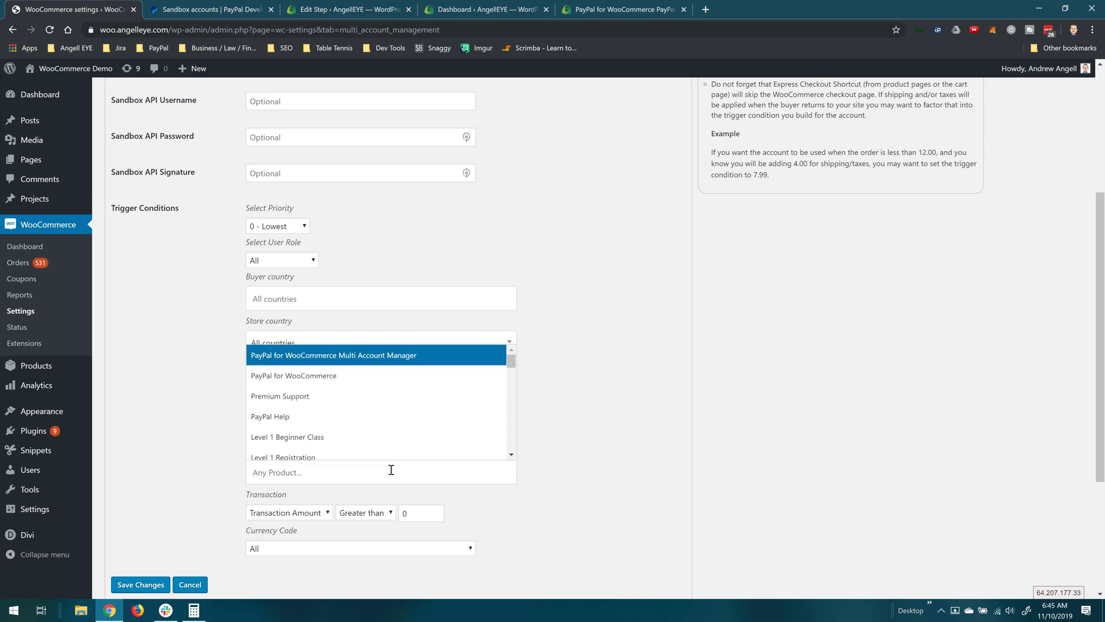
left_click(311, 418)
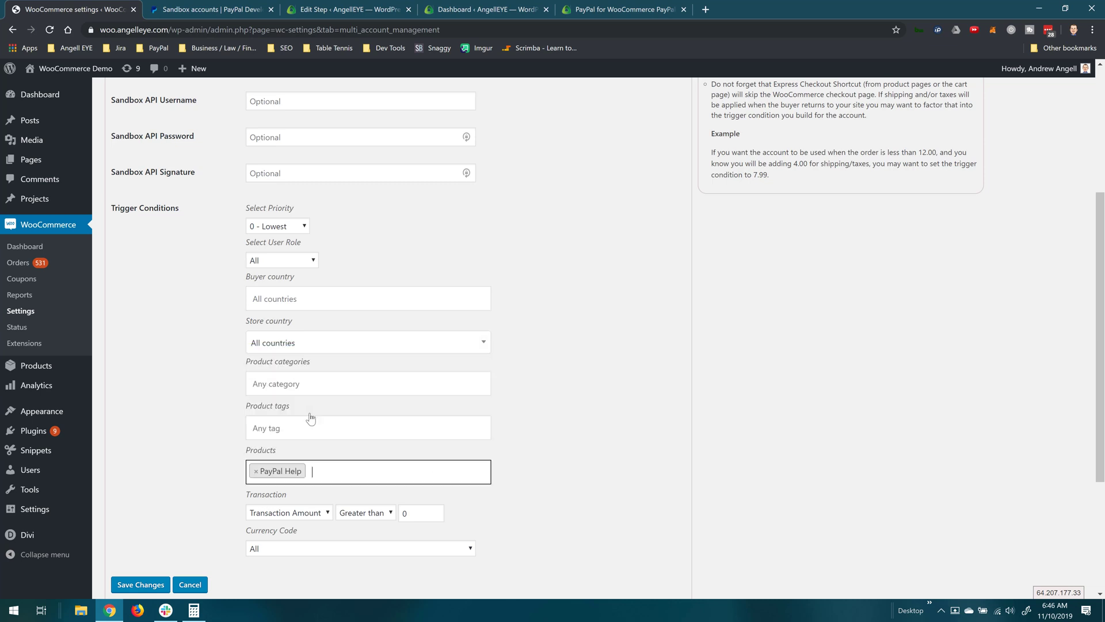
left_click(556, 422)
scroll(556, 426, "down", 1)
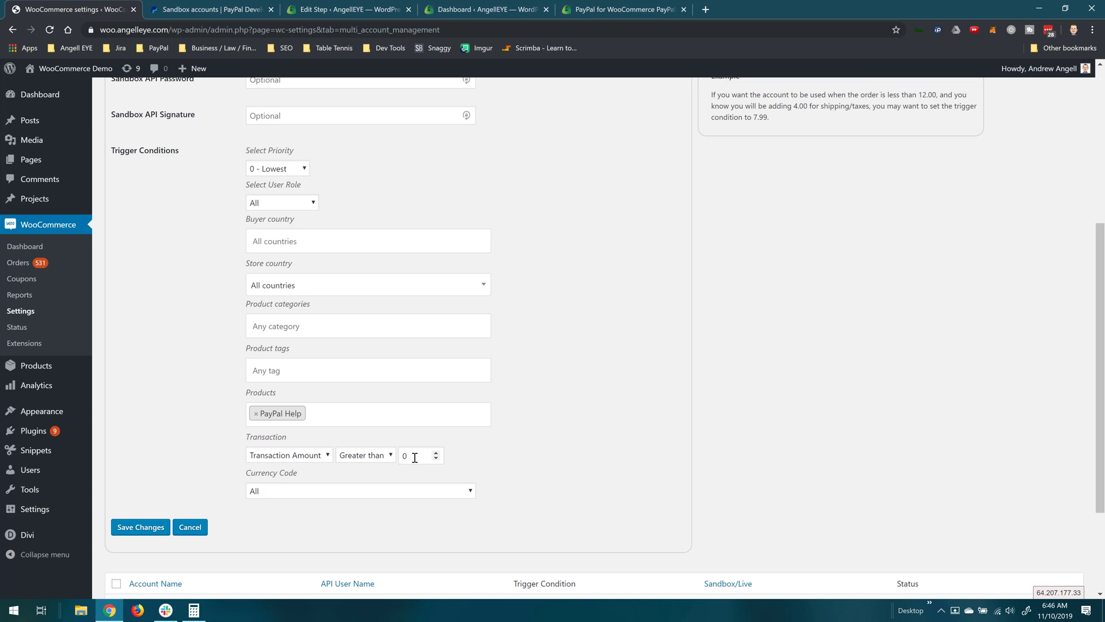
Step: Save the PayPal Help account and review its trigger products from the accounts list
left_click(149, 528)
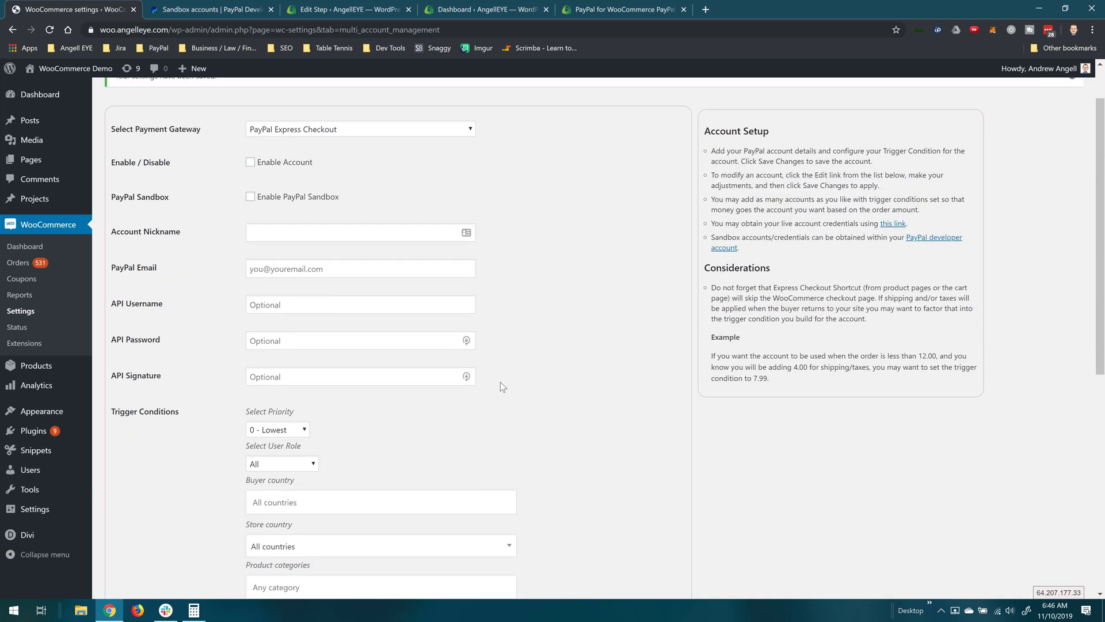
scroll(500, 382, "down", 7)
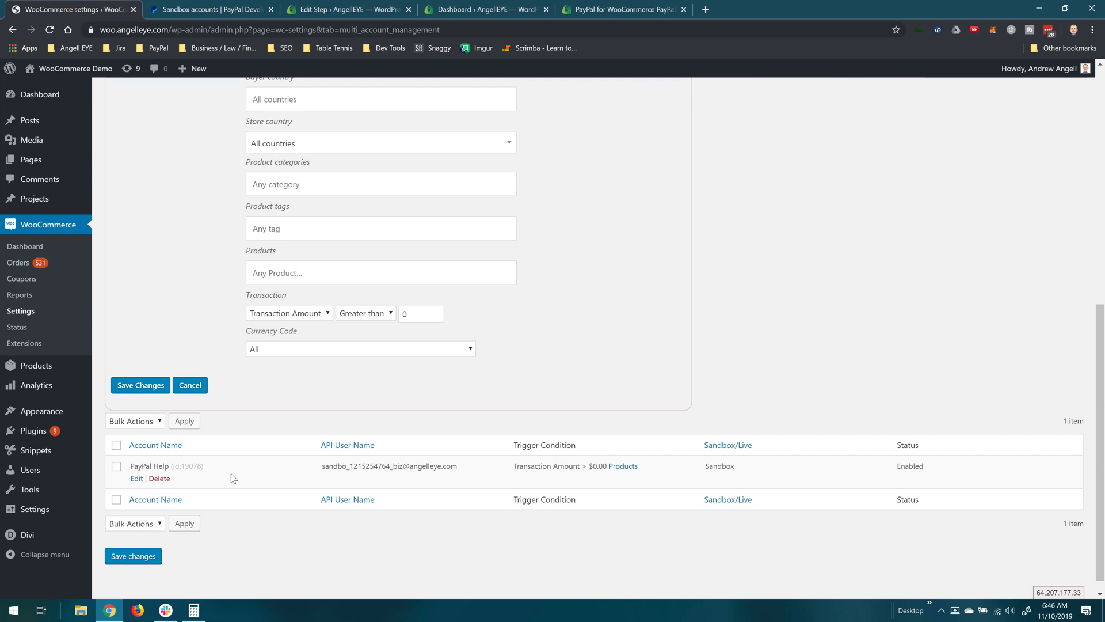
left_click(624, 468)
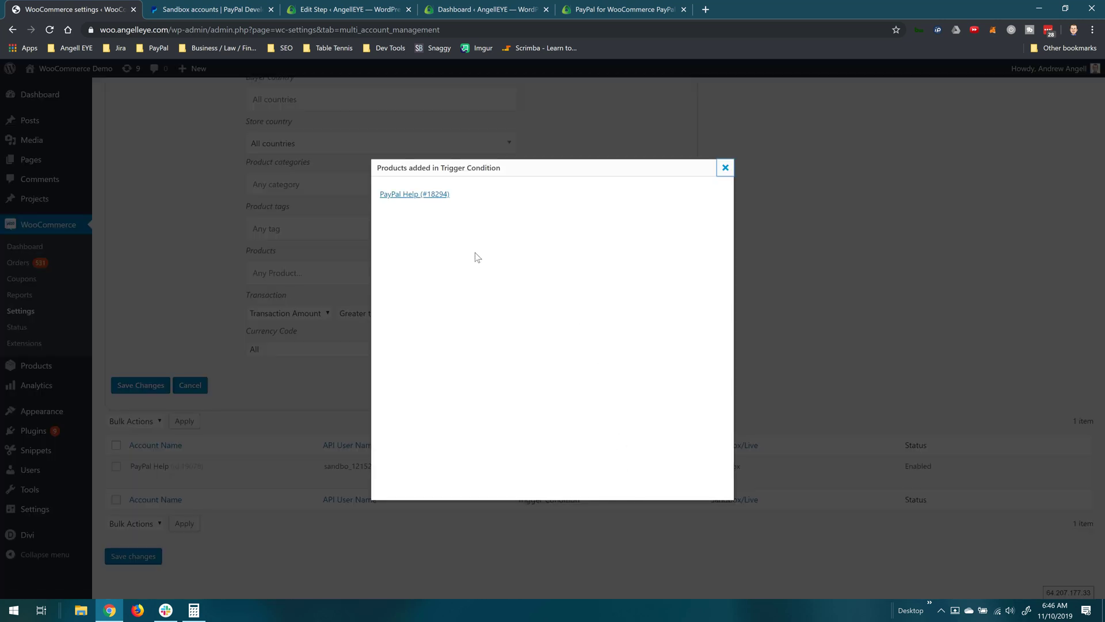
left_click(725, 168)
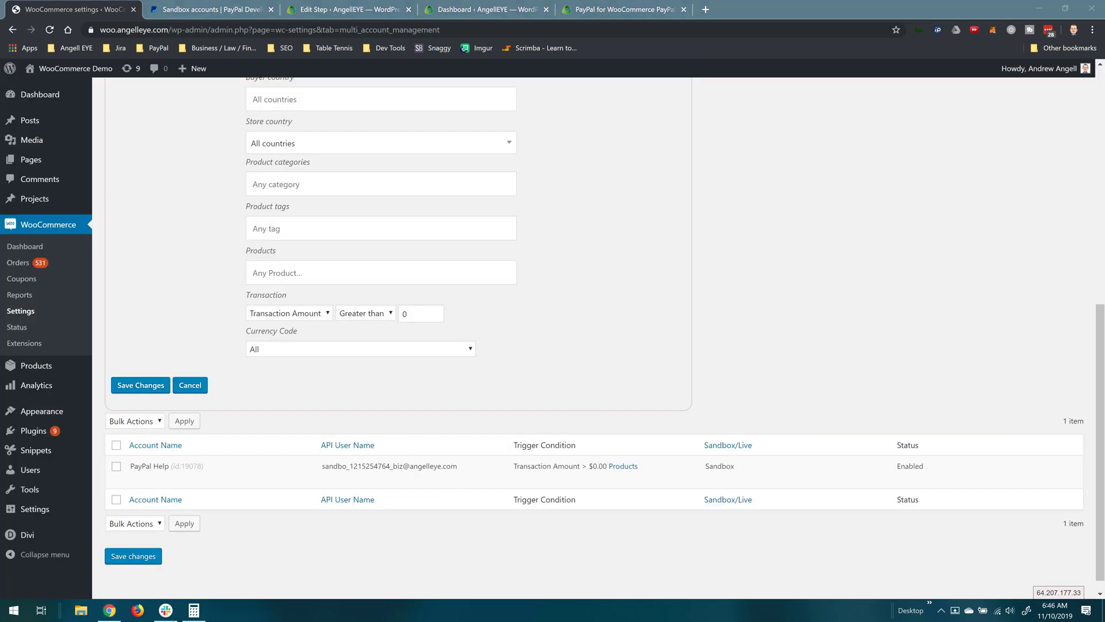
left_click(781, 211)
scroll(782, 210, "up", 1)
scroll(782, 210, "up", 5)
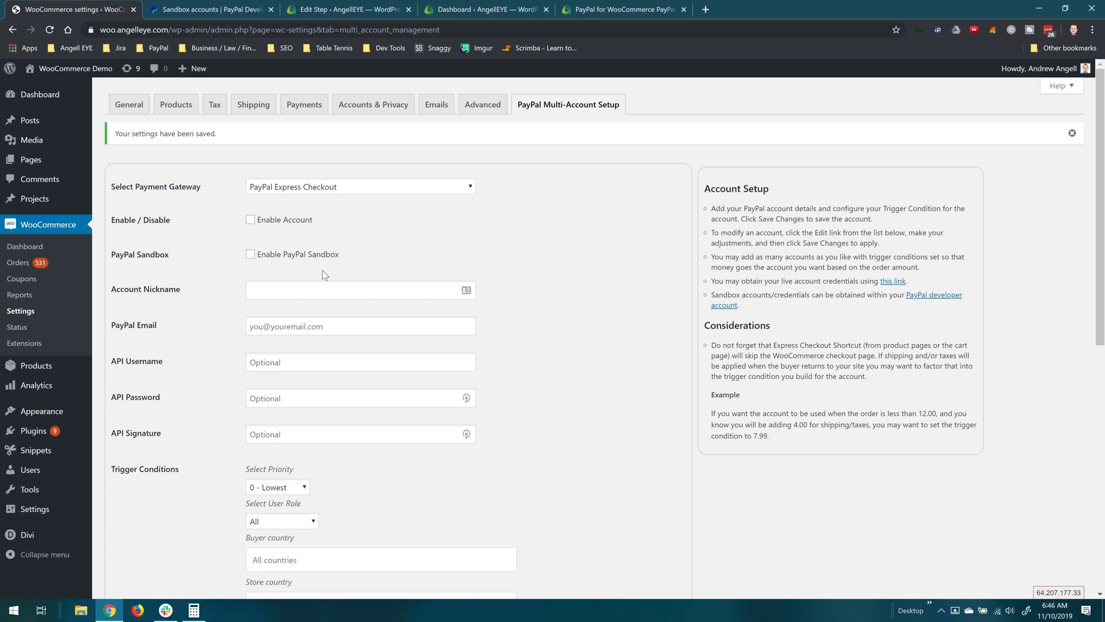
Step: Add a second enabled sandbox account nicknamed 'Premium Support' with the seller's pasted e-mail
scroll(323, 271, "down", 2)
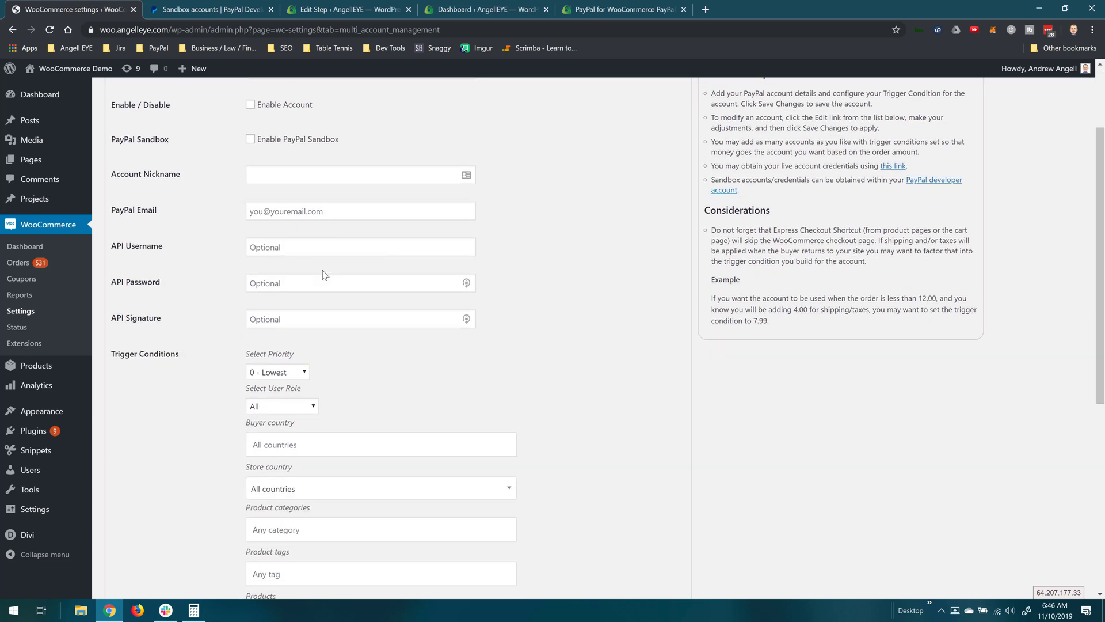
scroll(322, 270, "up", 2)
left_click(269, 224)
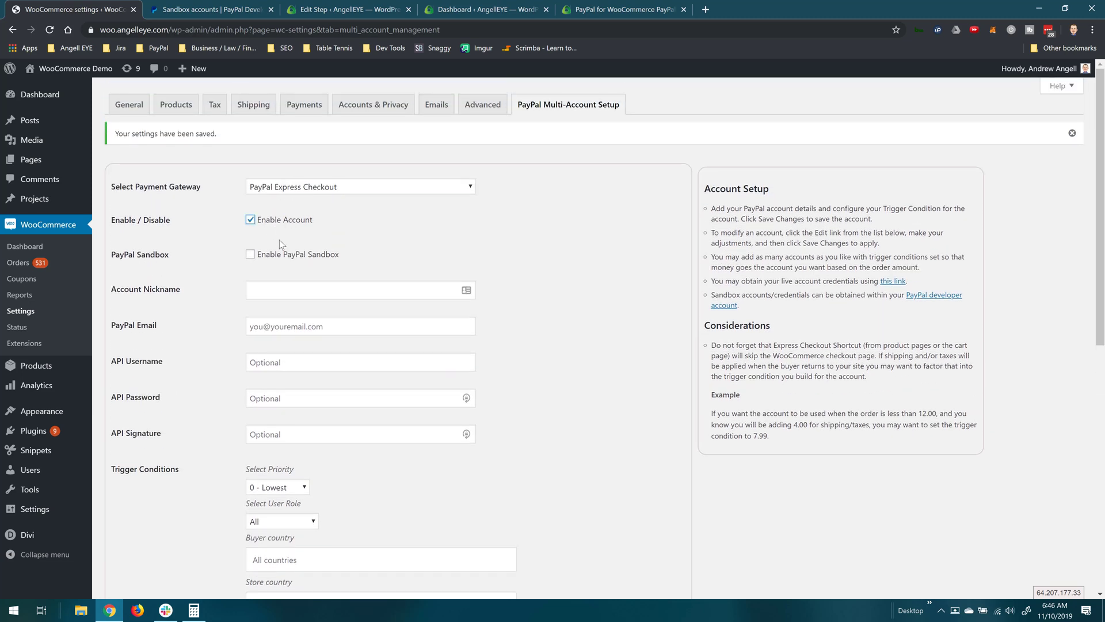
left_click(282, 255)
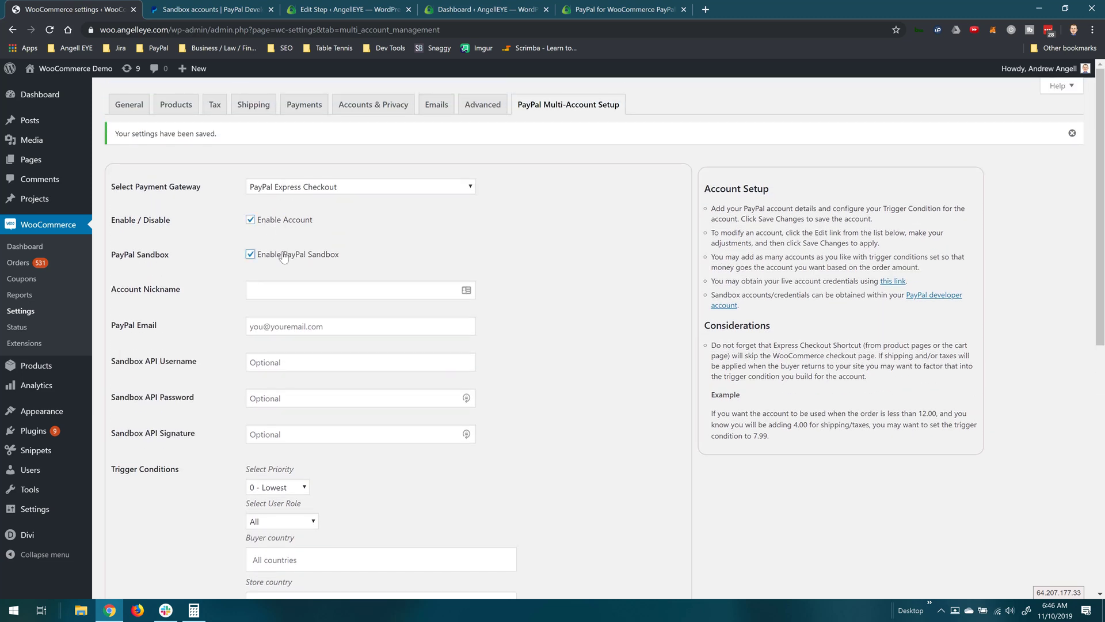
left_click(320, 286)
type("Premiu")
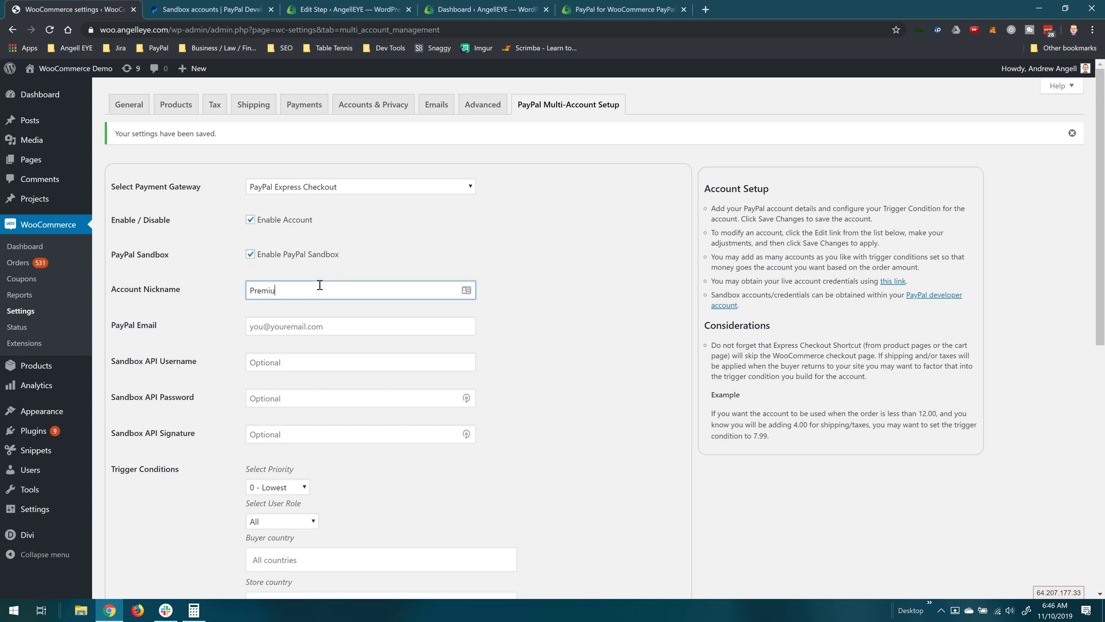
type("m Support")
left_click(325, 328)
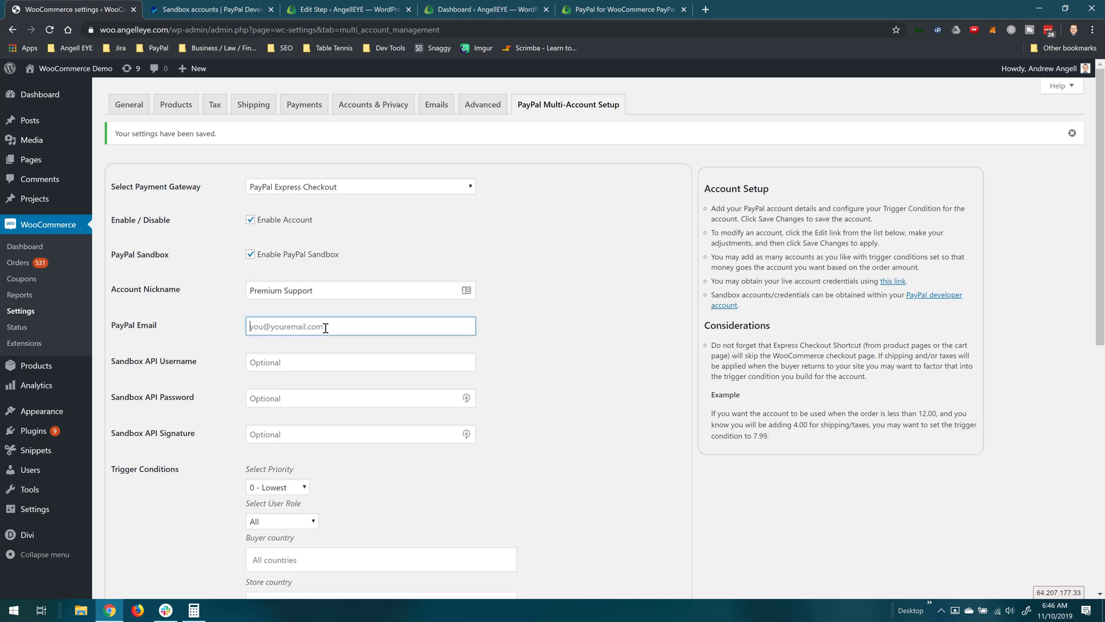
key("ctrl+v")
left_click(513, 326)
Step: Choose Premium Support as the account's Products trigger
scroll(513, 326, "down", 3)
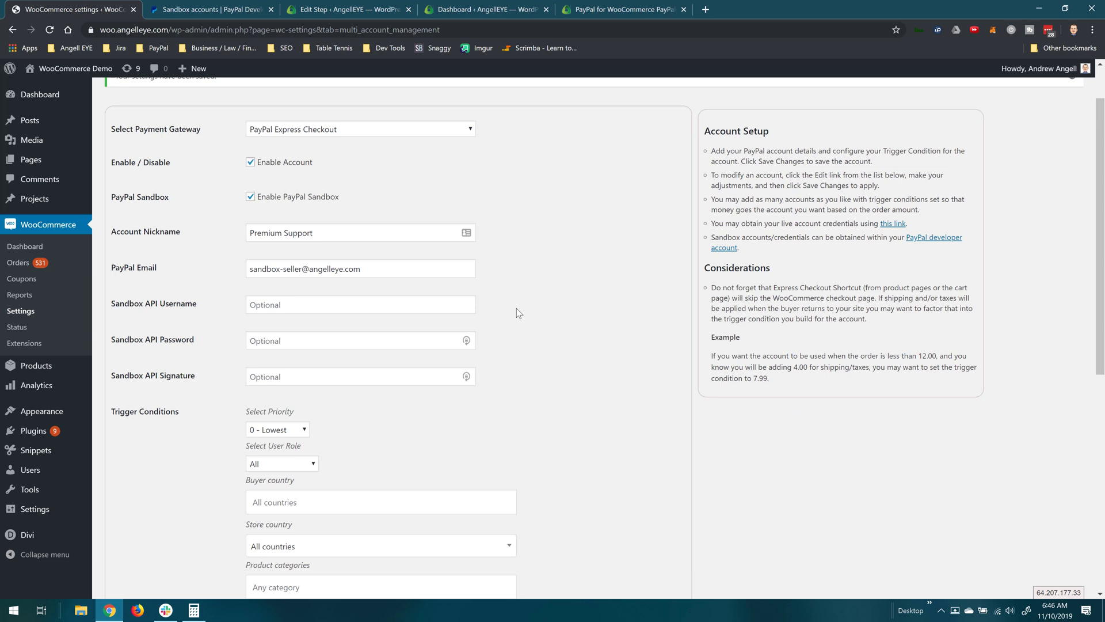
scroll(518, 313, "down", 1)
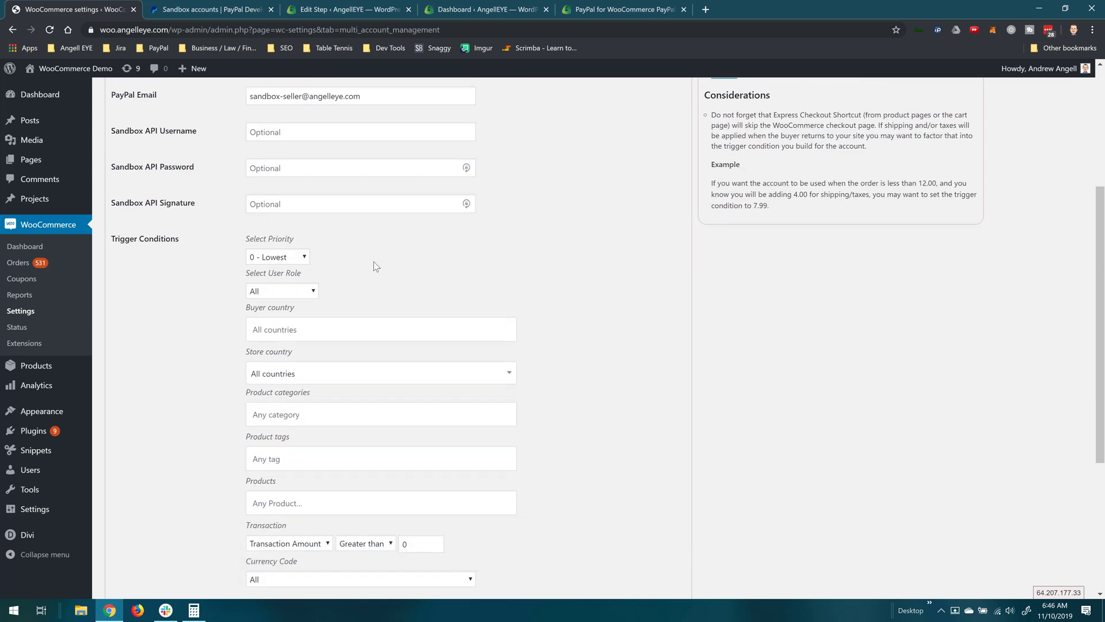
scroll(421, 287, "down", 1)
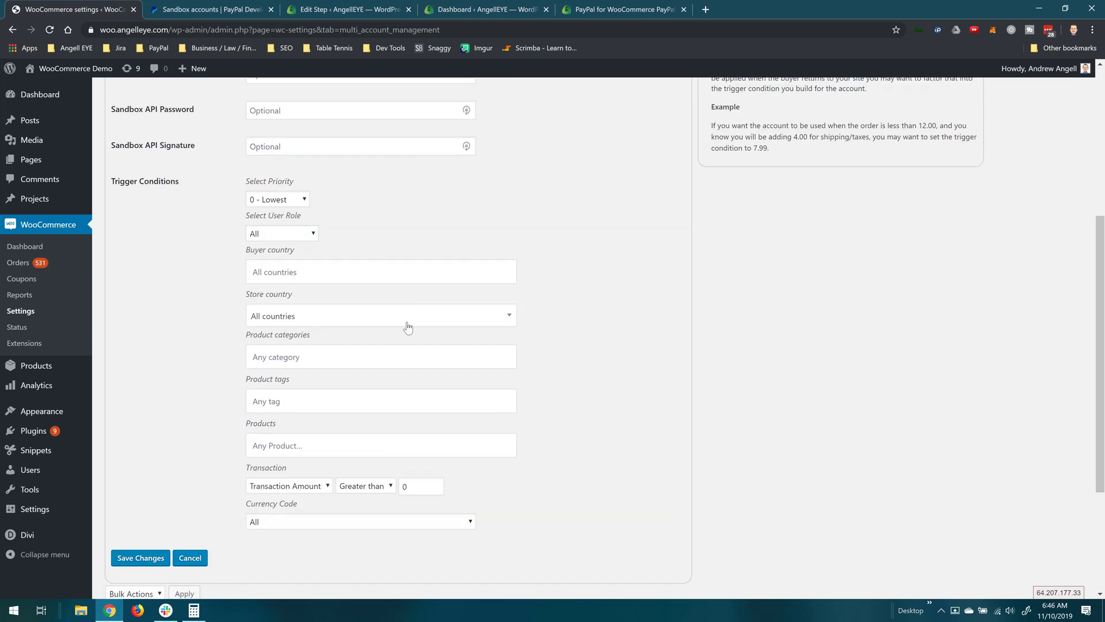
left_click(353, 445)
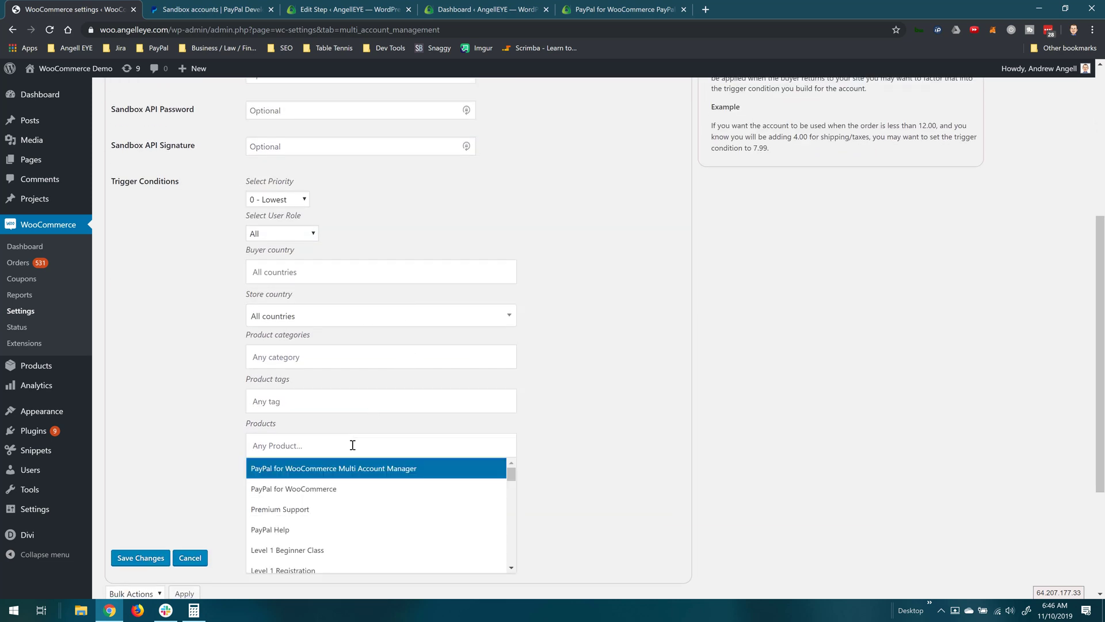
left_click(310, 511)
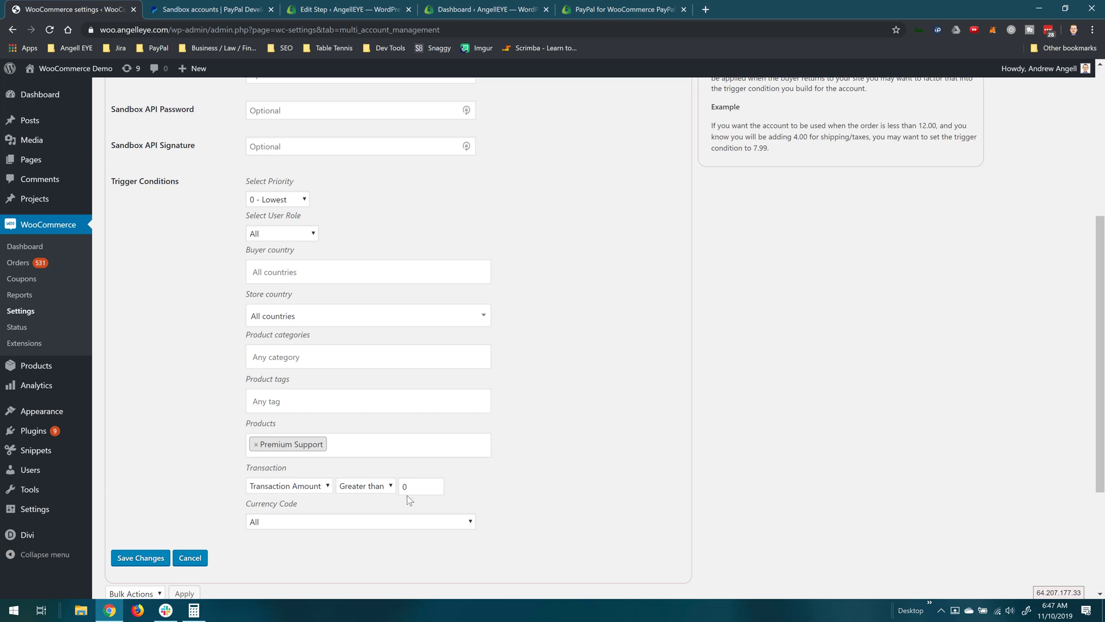
Step: Save the Premium Support account, check the accounts table, and visit the storefront
left_click(141, 558)
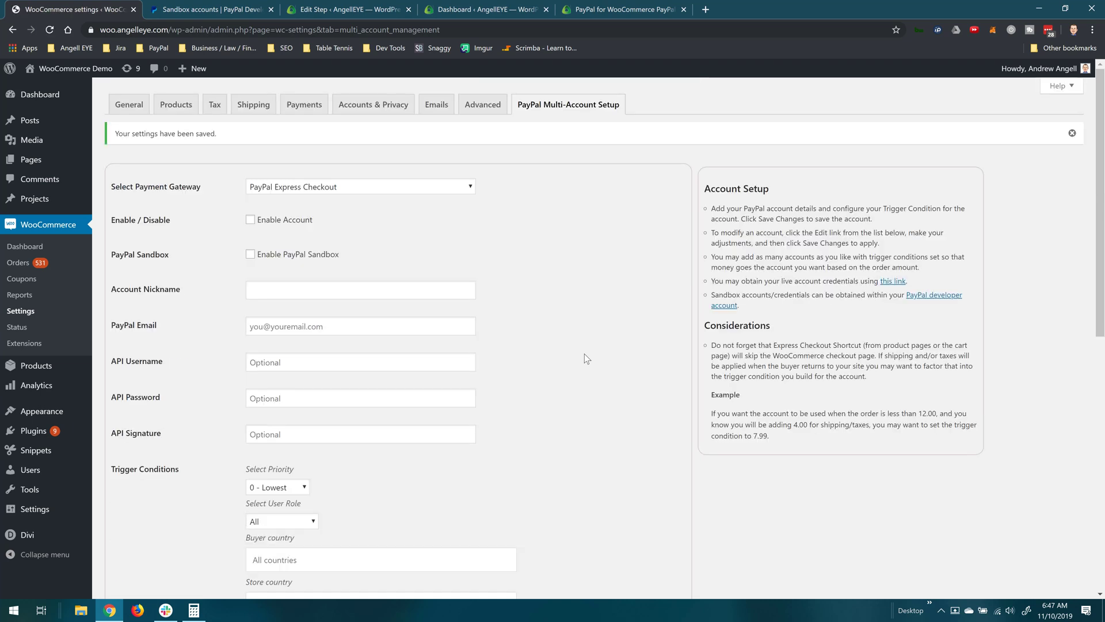
scroll(584, 354, "down", 8)
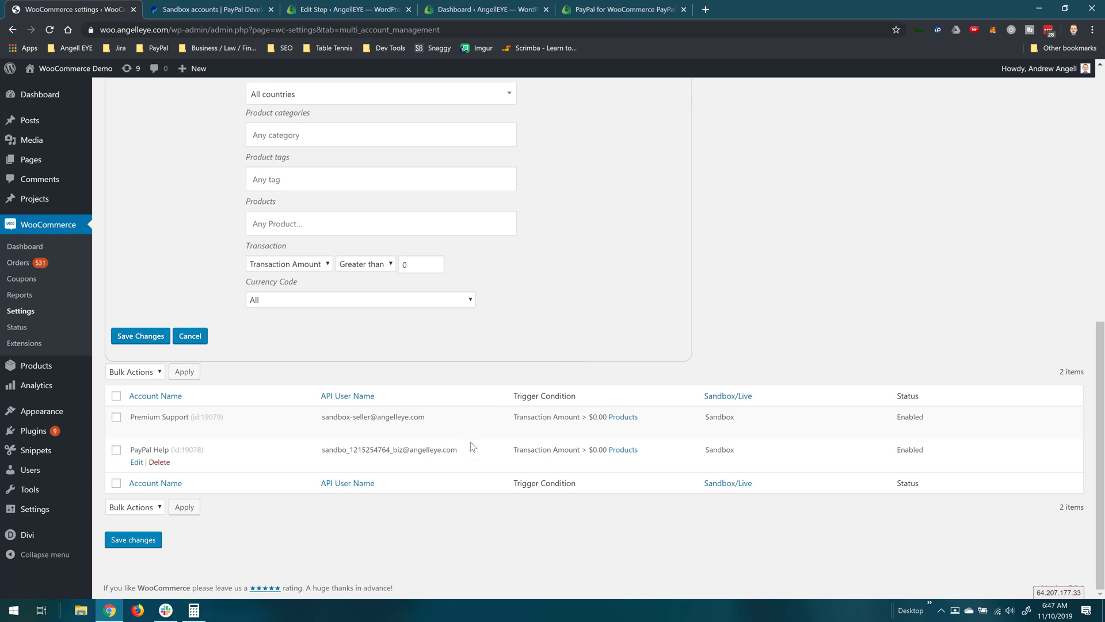
scroll(471, 441, "up", 8)
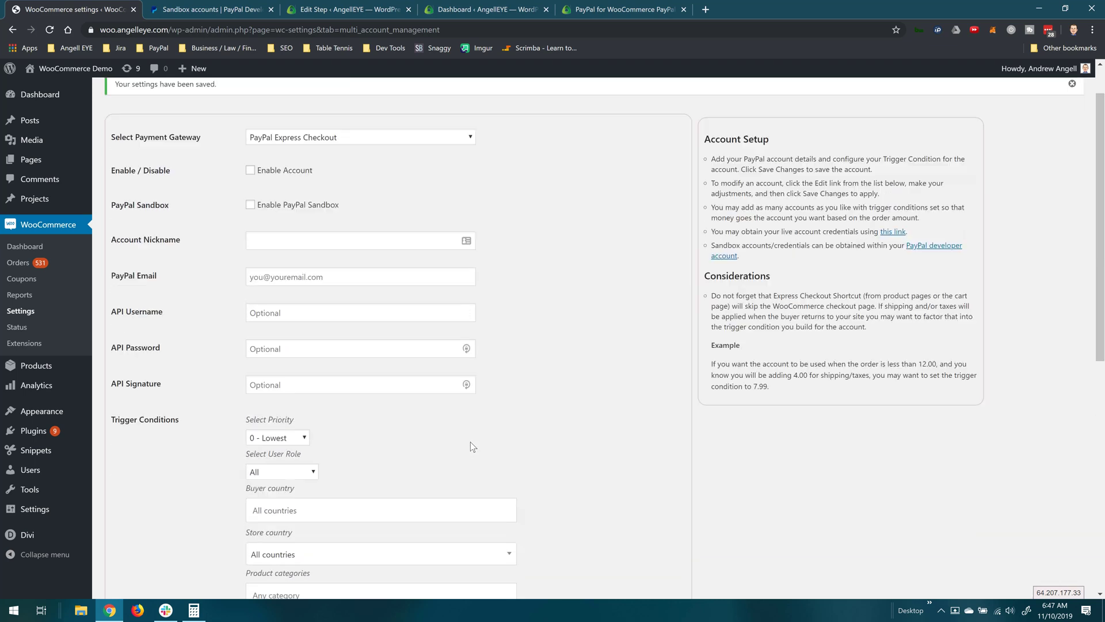
scroll(471, 441, "up", 1)
left_click(75, 68)
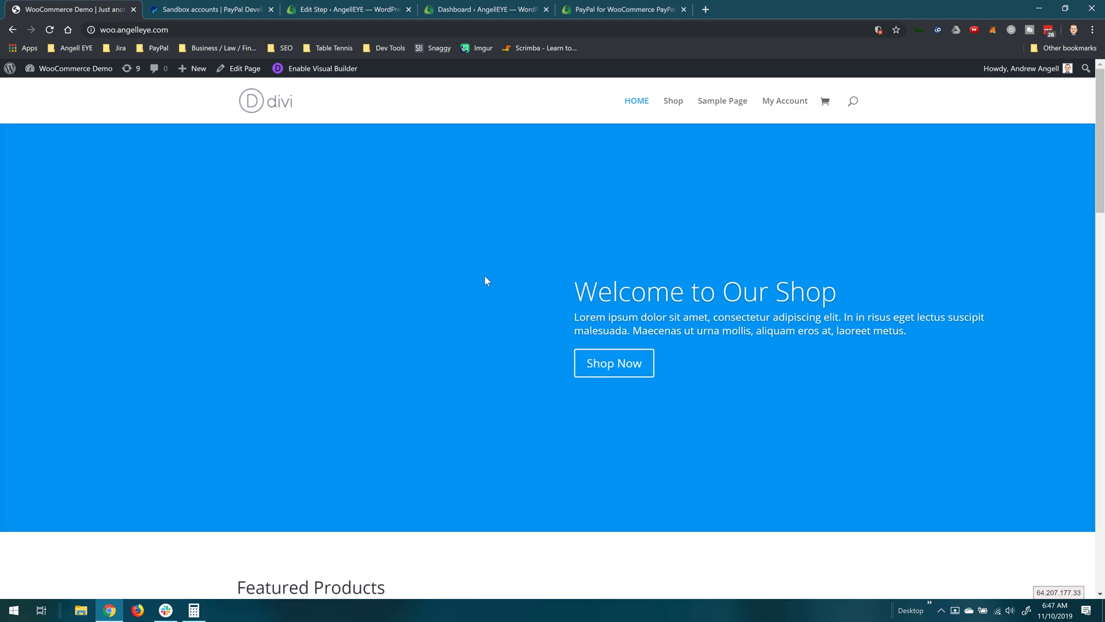
Step: Add Premium Support and PayPal Help, $100.00 each, to the cart and view it
scroll(485, 280, "down", 6)
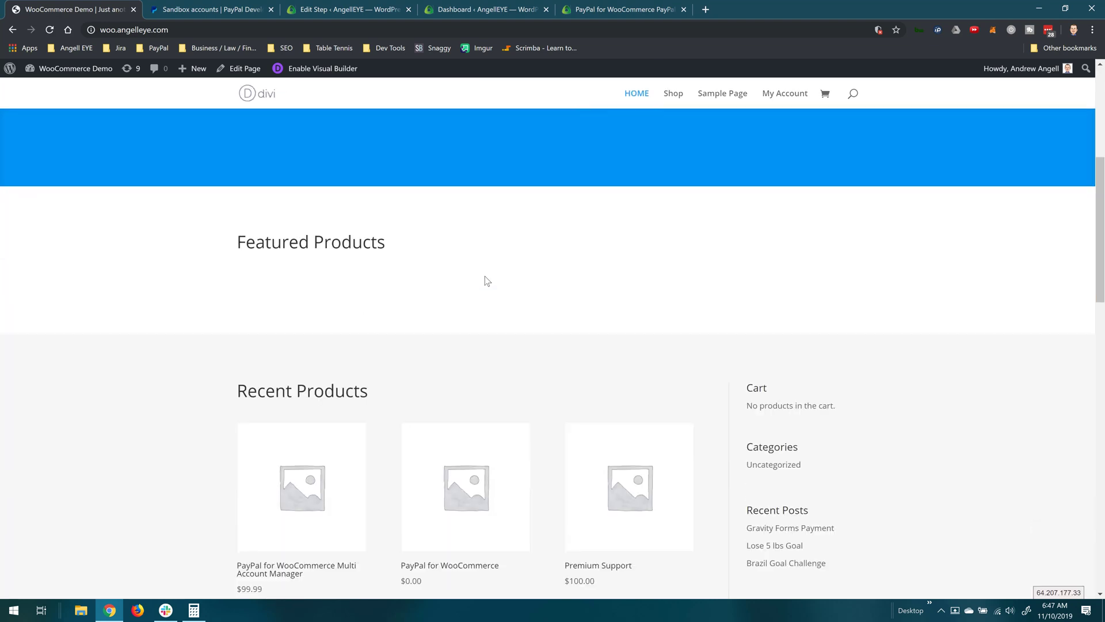
scroll(485, 281, "down", 4)
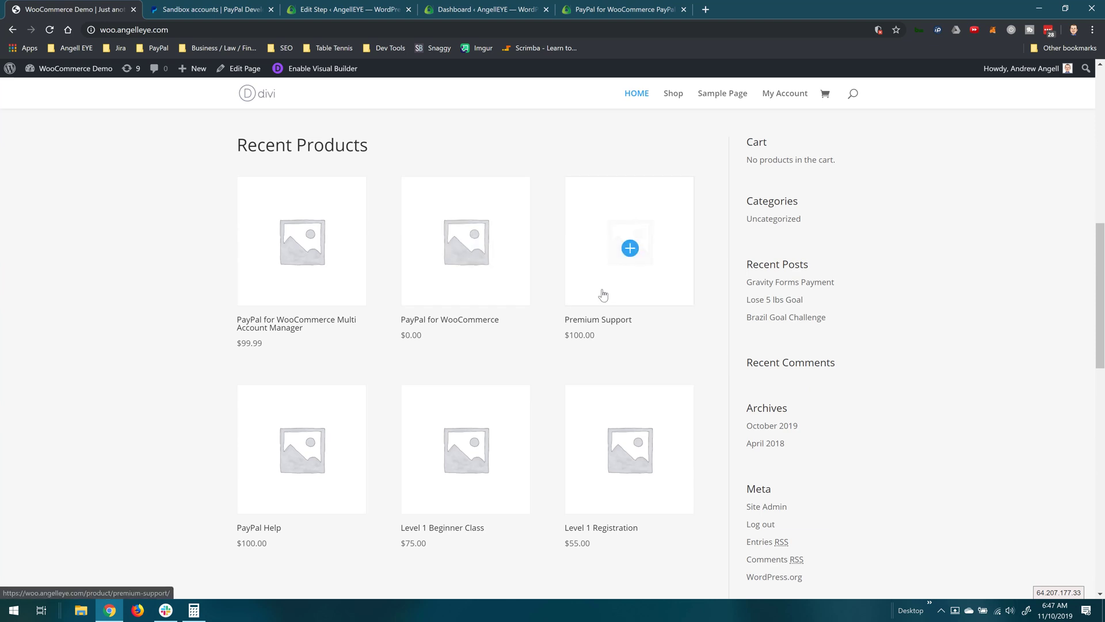
left_click(603, 295)
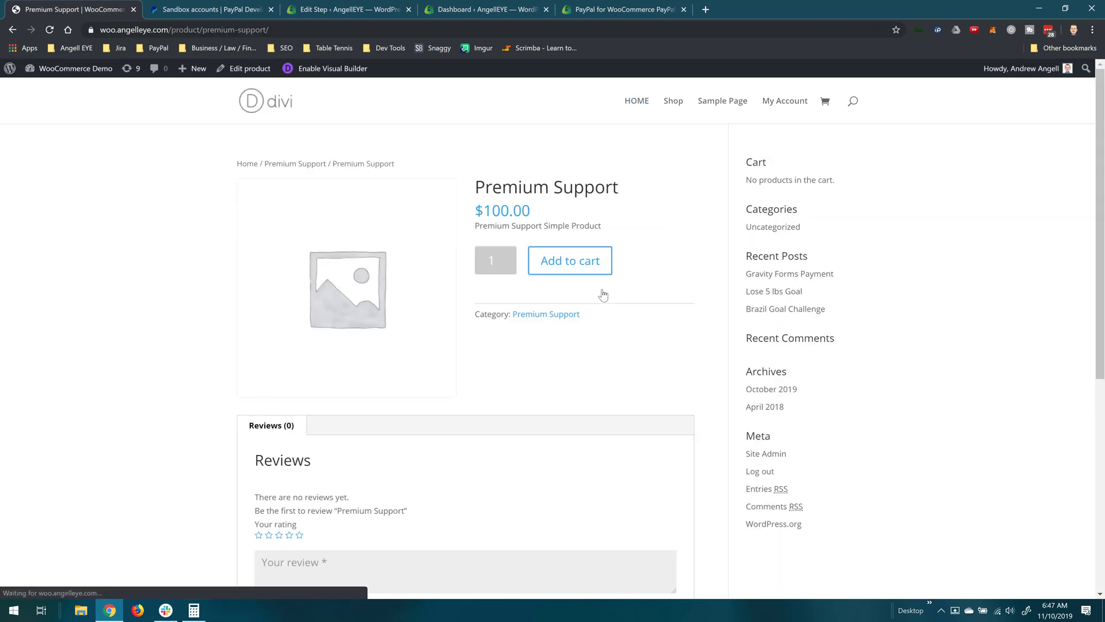
left_click(590, 262)
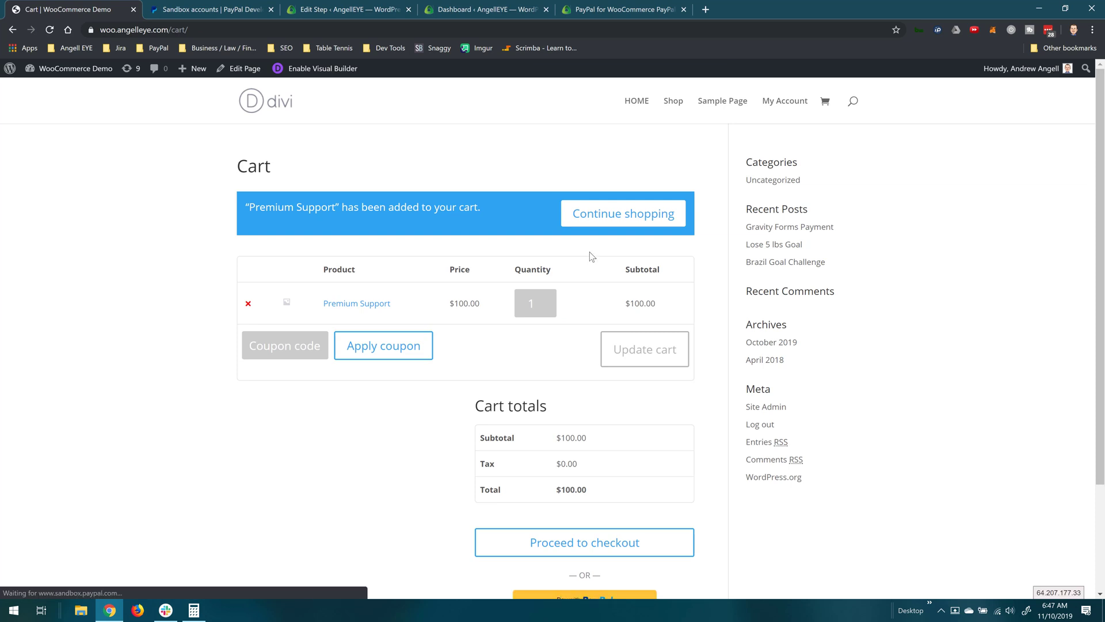
left_click(636, 102)
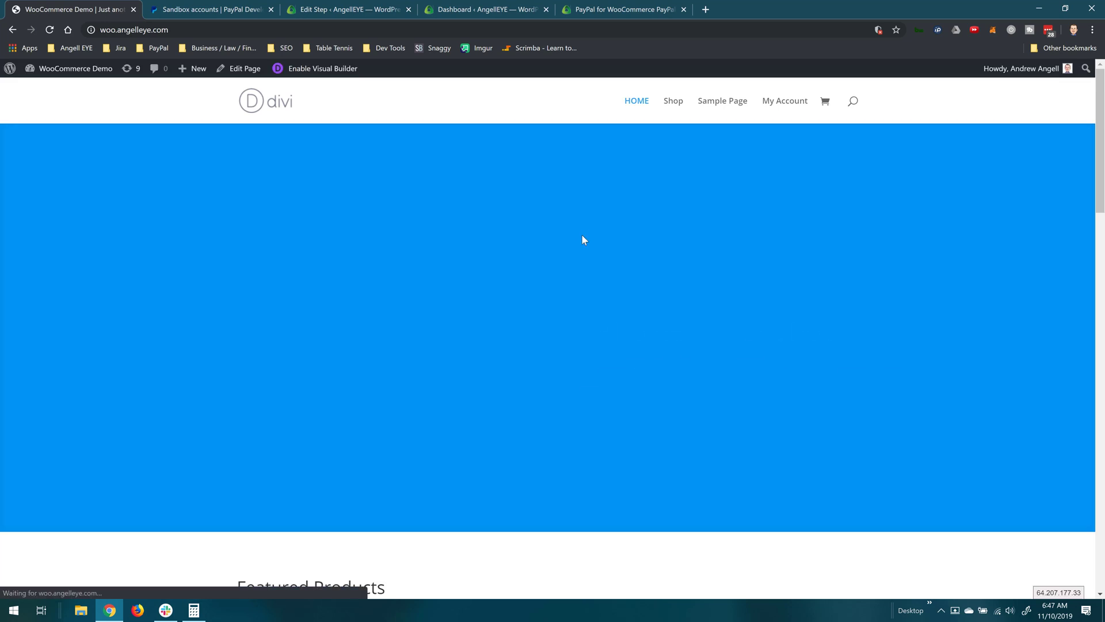
scroll(563, 302, "down", 3)
scroll(561, 316, "down", 10)
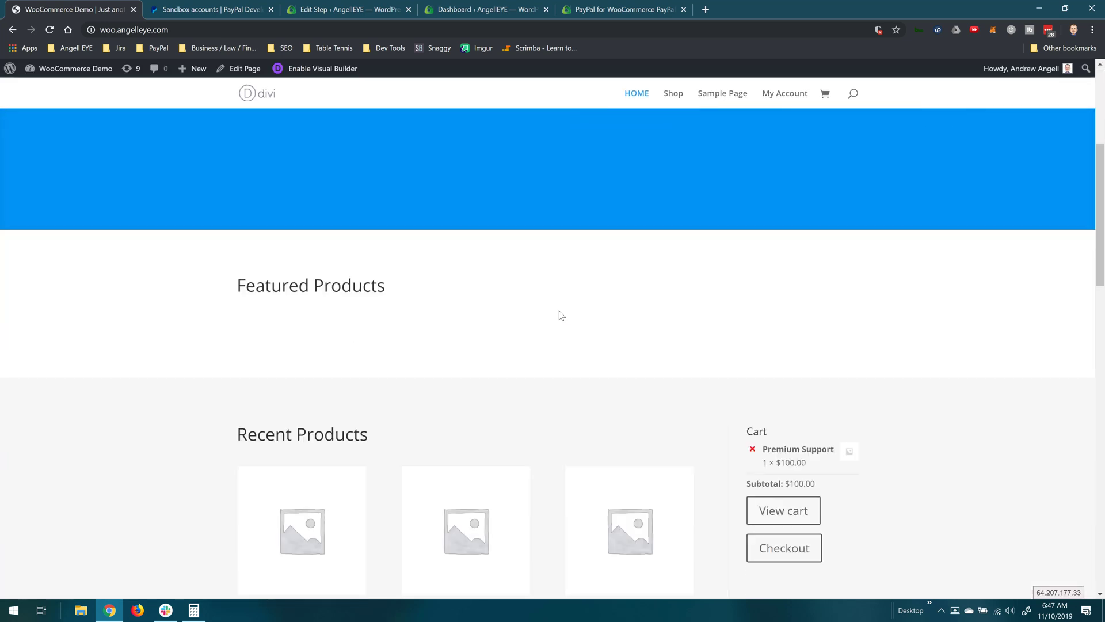
left_click(346, 427)
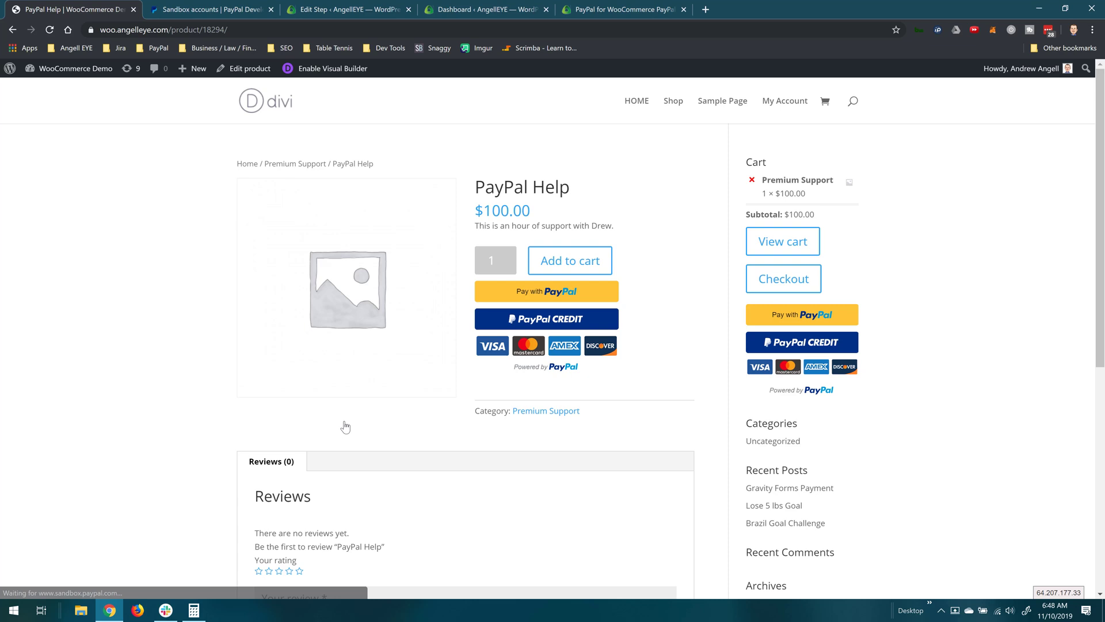
left_click(572, 263)
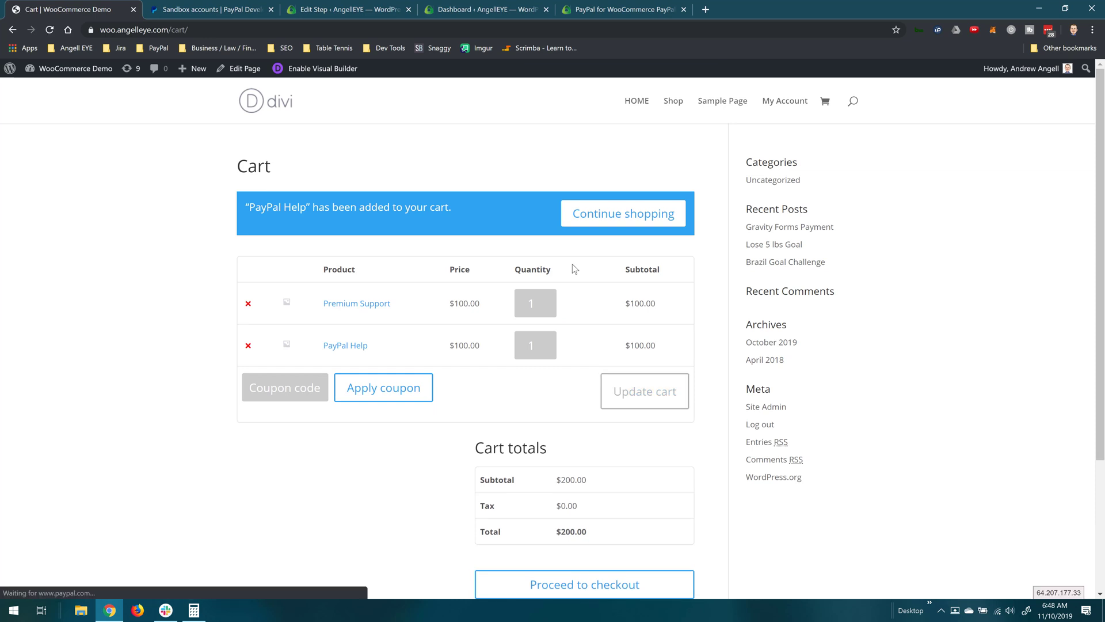
scroll(572, 288, "down", 1)
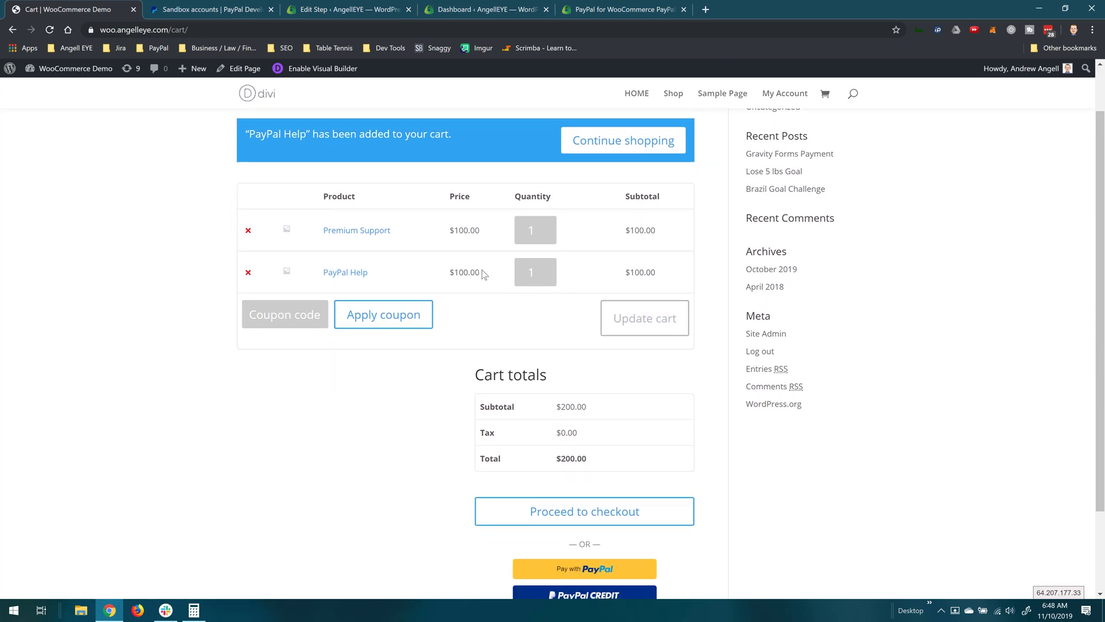
scroll(484, 274, "down", 1)
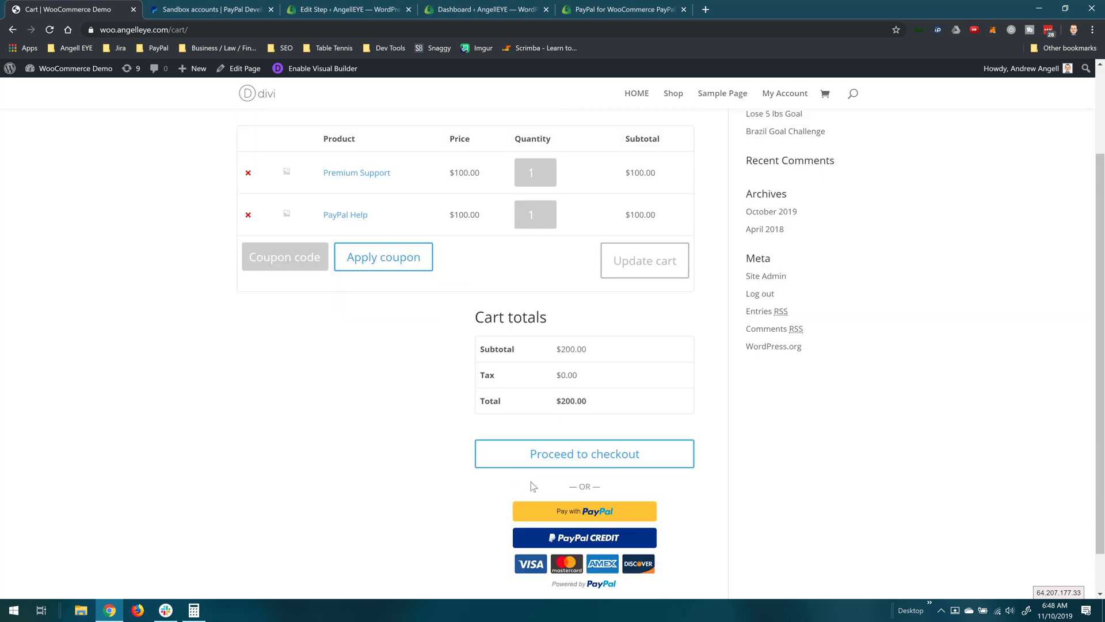
Step: Pay with PayPal, logging in with the sandbox buyer's email and password, and confirm the $200.00 payment
left_click(596, 515)
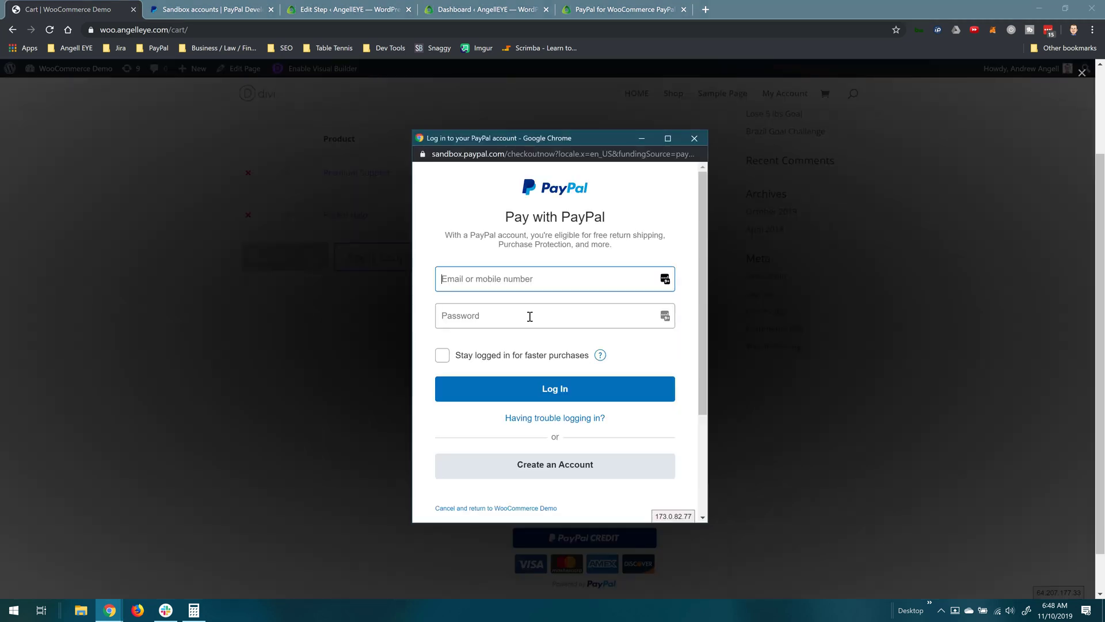
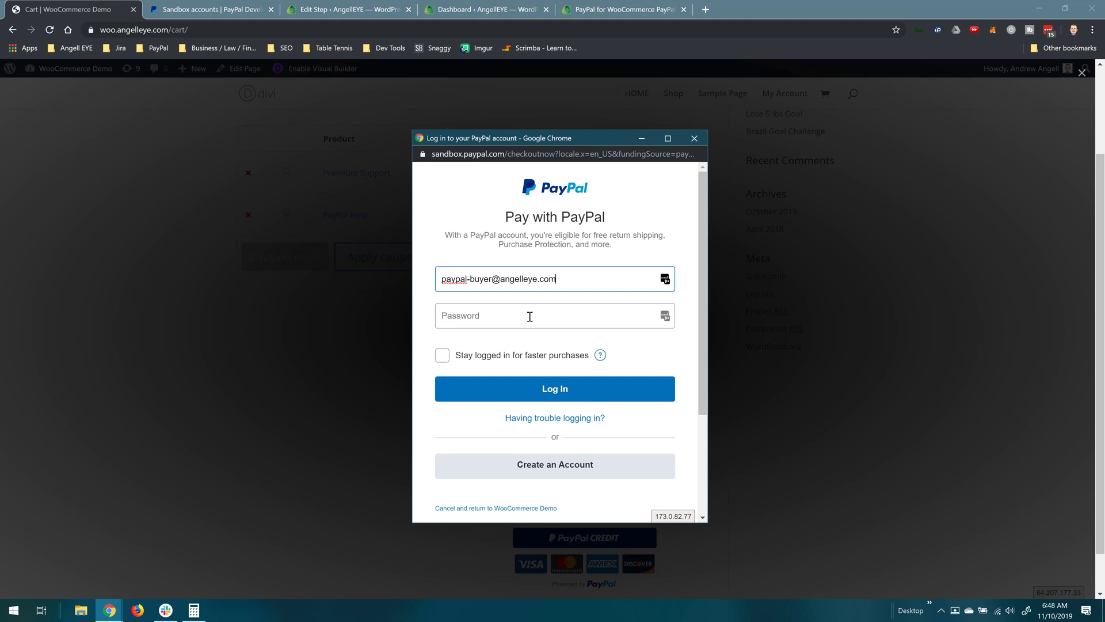
left_click(529, 316)
type("•••••••••")
key("Return")
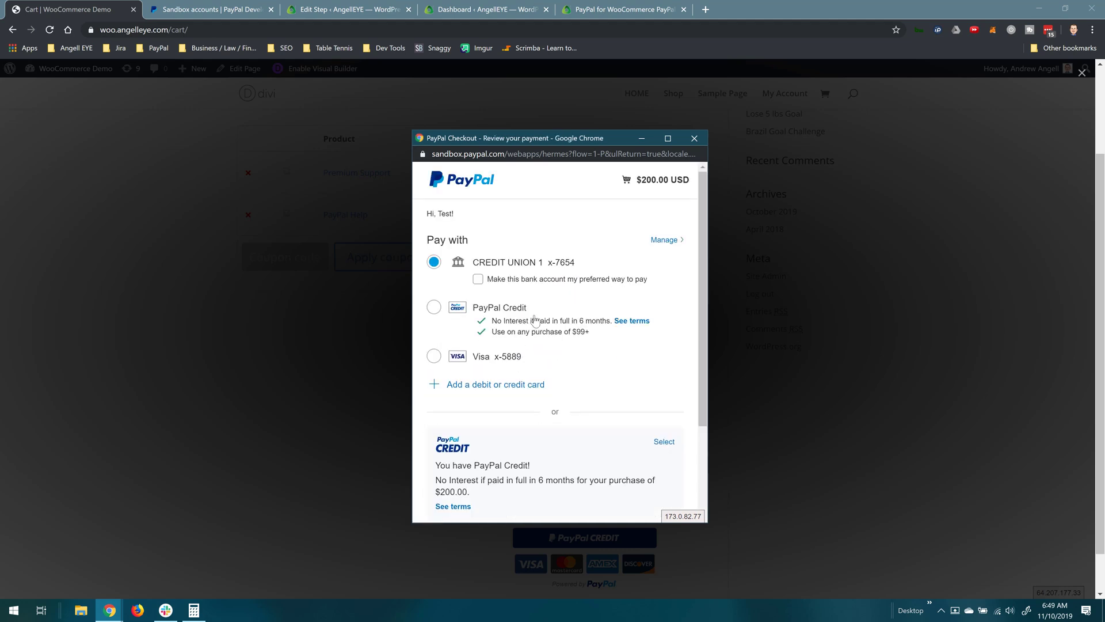
scroll(550, 269, "down", 3)
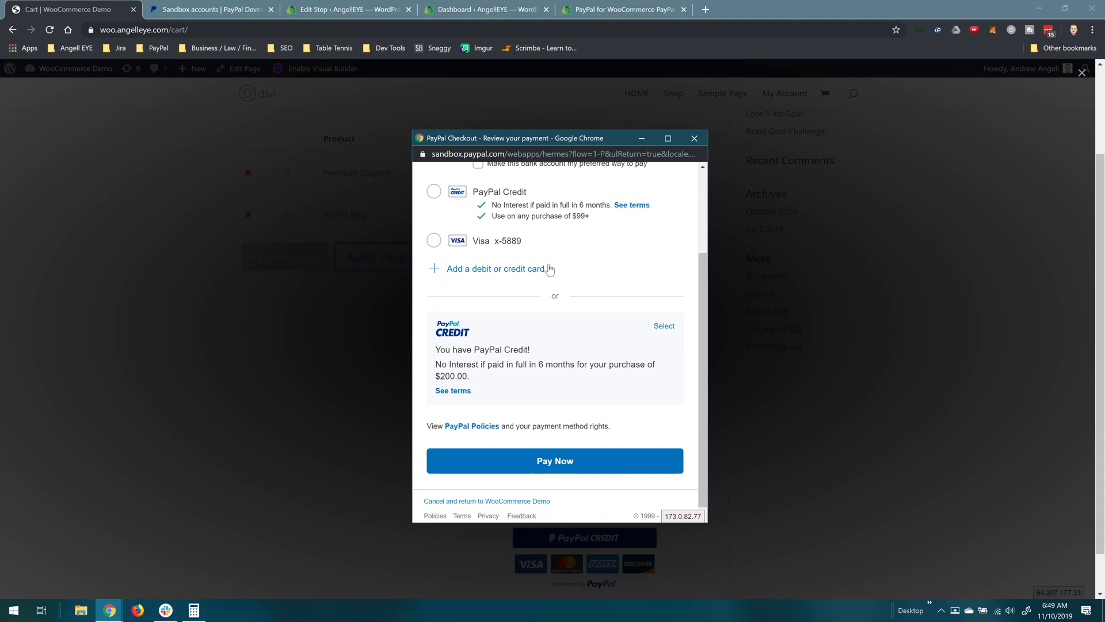
left_click(556, 454)
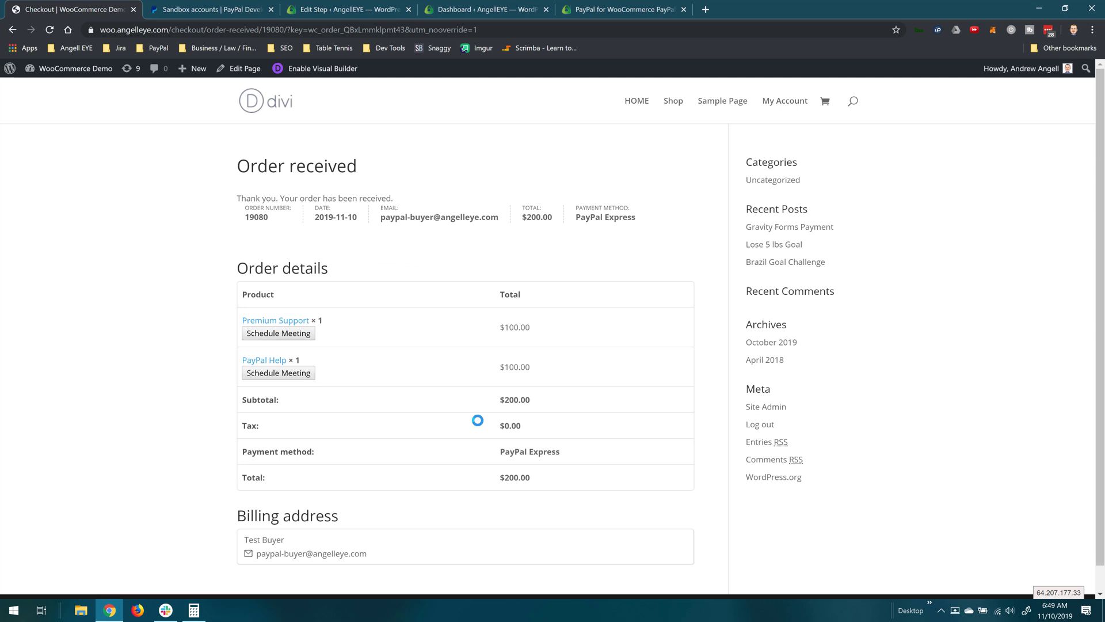
Step: Go to the WordPress Dashboard via the 'WooCommerce Demo' site name in the admin bar
scroll(478, 420, "down", 1)
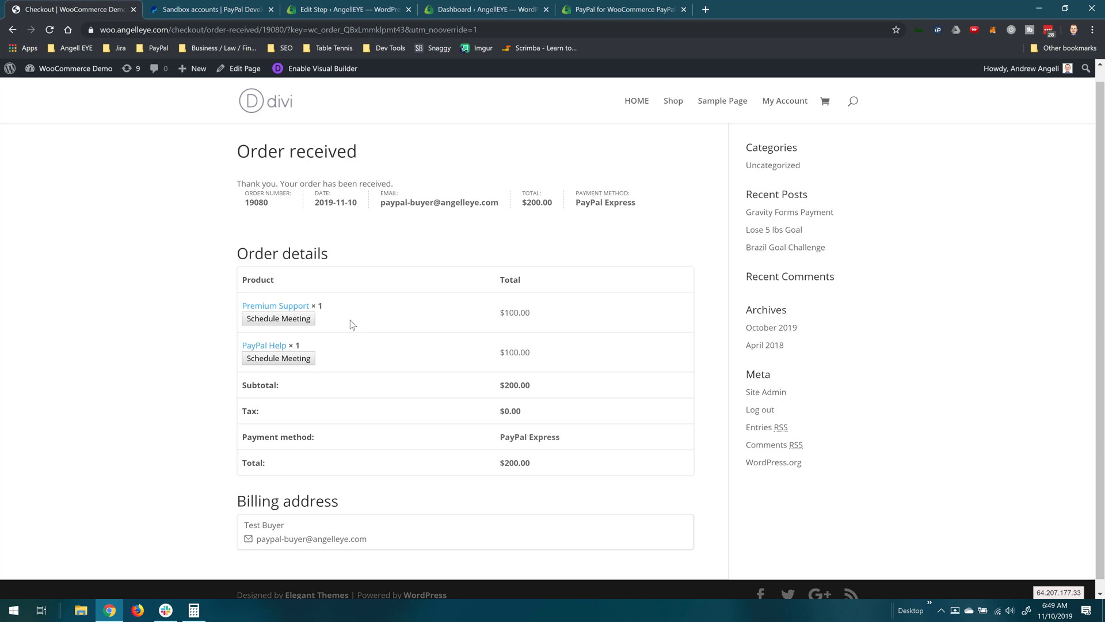
left_click(57, 70)
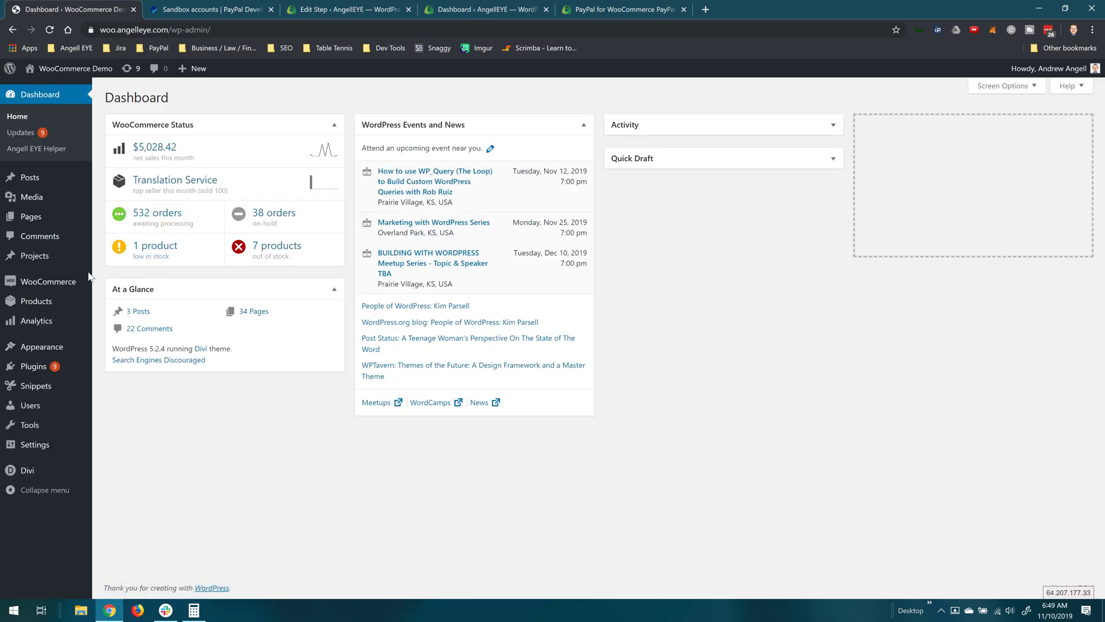
Step: Open the newest $200.00 Test Buyer order and review each item's separate PayPal transaction ID
mouse_move(69, 283)
left_click(111, 300)
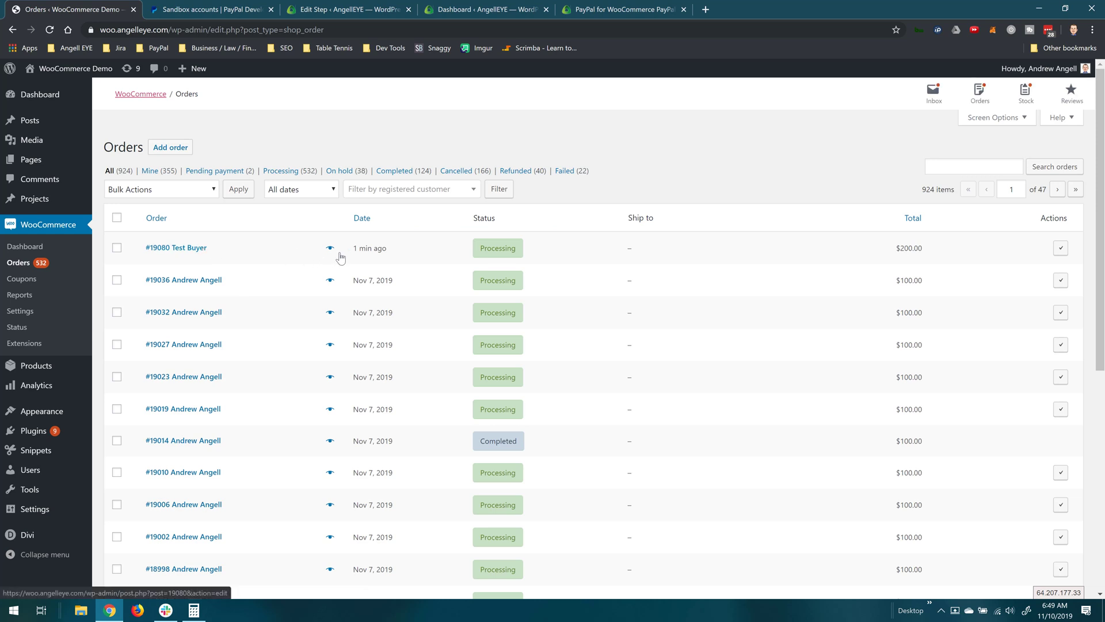
left_click(200, 249)
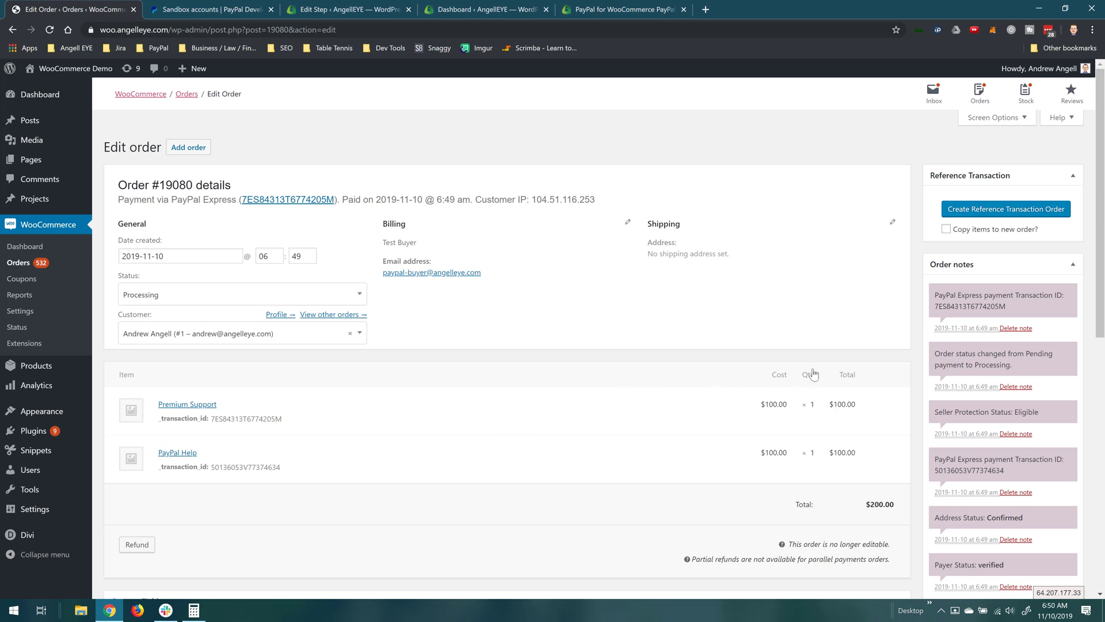
scroll(963, 357, "down", 1)
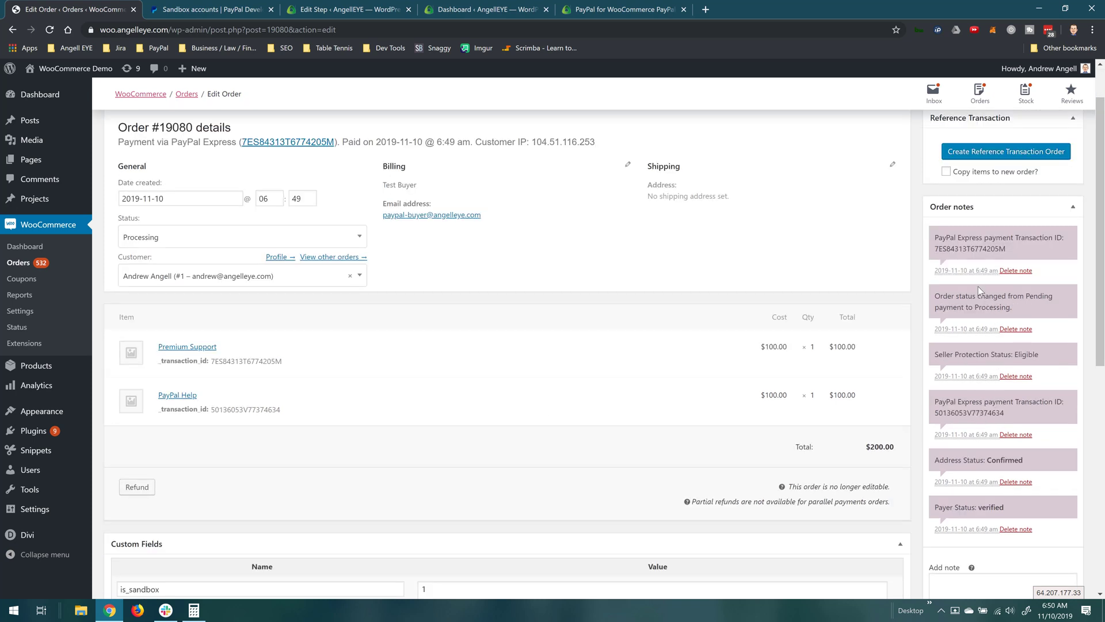
Step: Sign in to the first PayPal sandbox seller account with the autofilled credentials
left_click(206, 10)
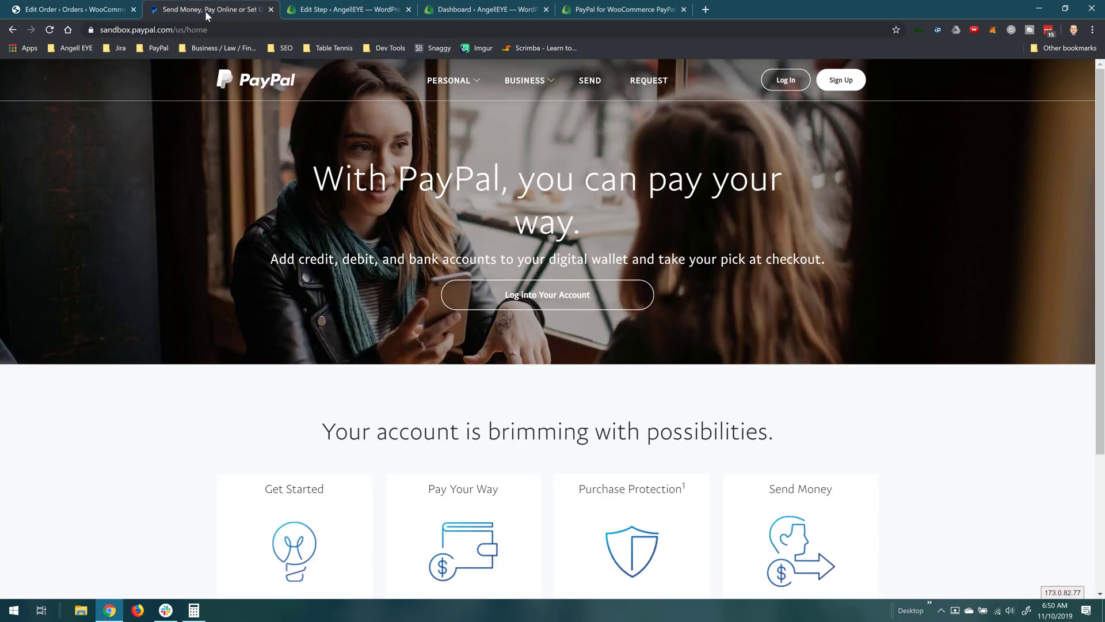
left_click(781, 81)
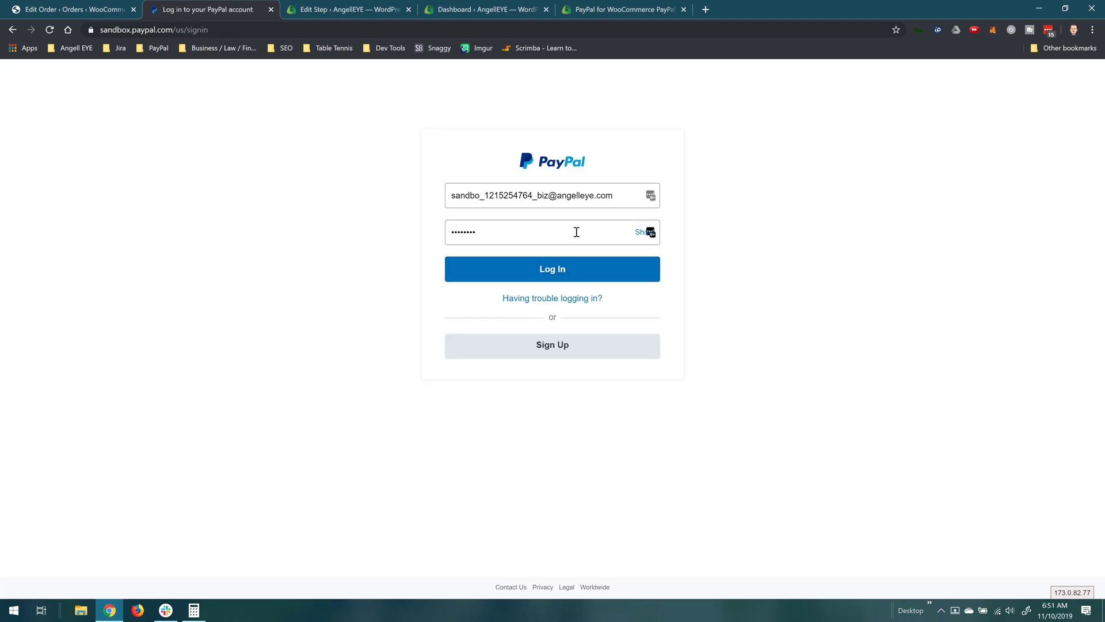
left_click(556, 271)
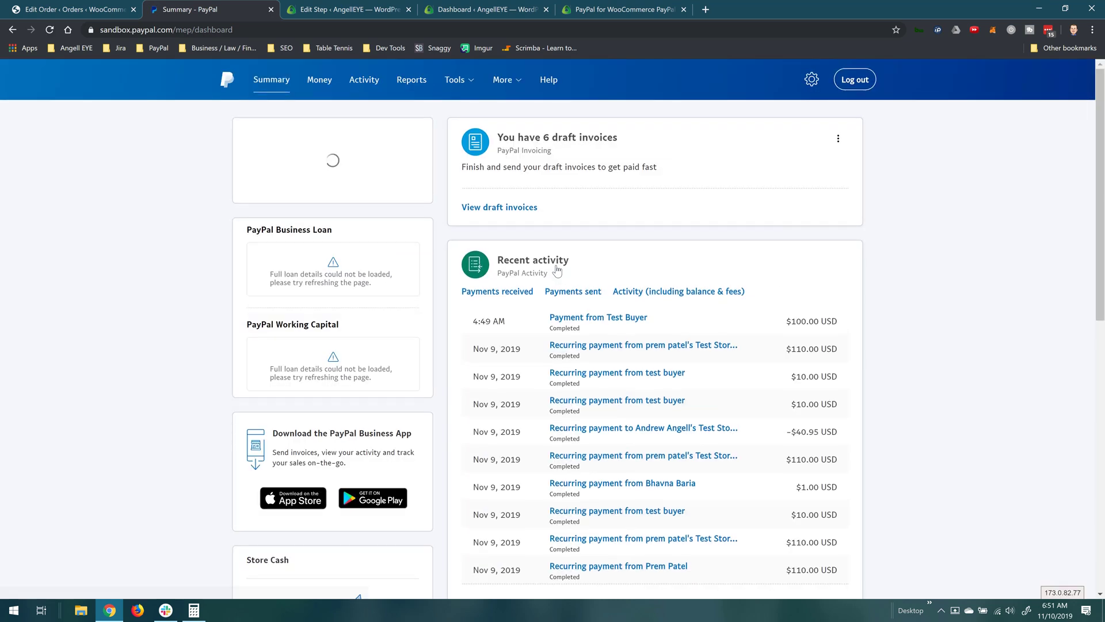
Step: View the $100.00 PayPal Help payment from Test Buyer, showing $3.20 fee and $96.80 net
left_click(607, 324)
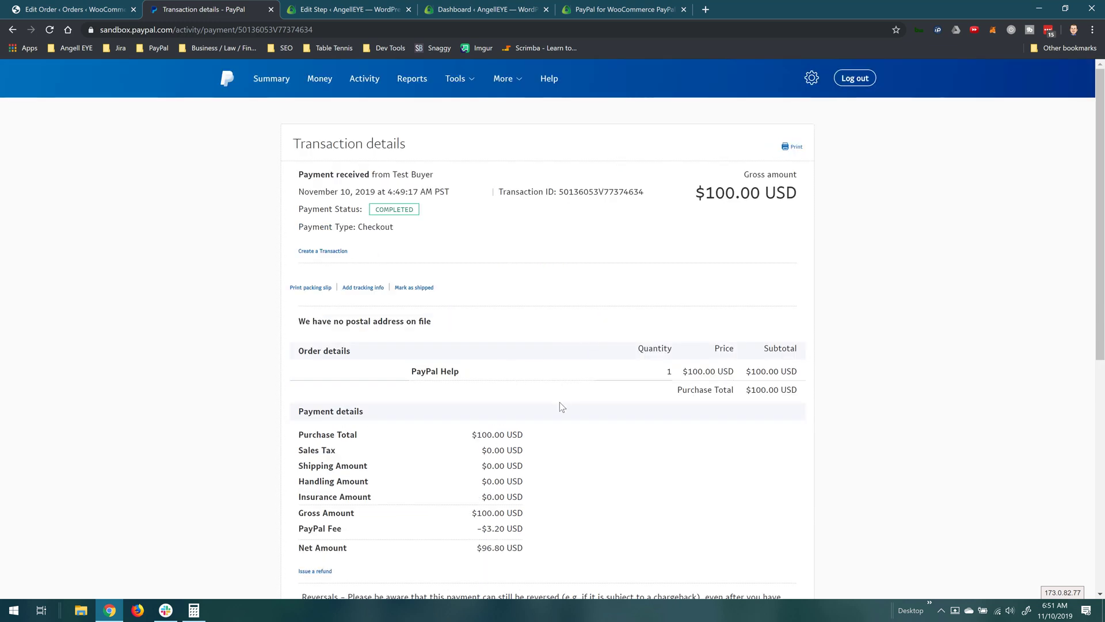
scroll(555, 437, "down", 5)
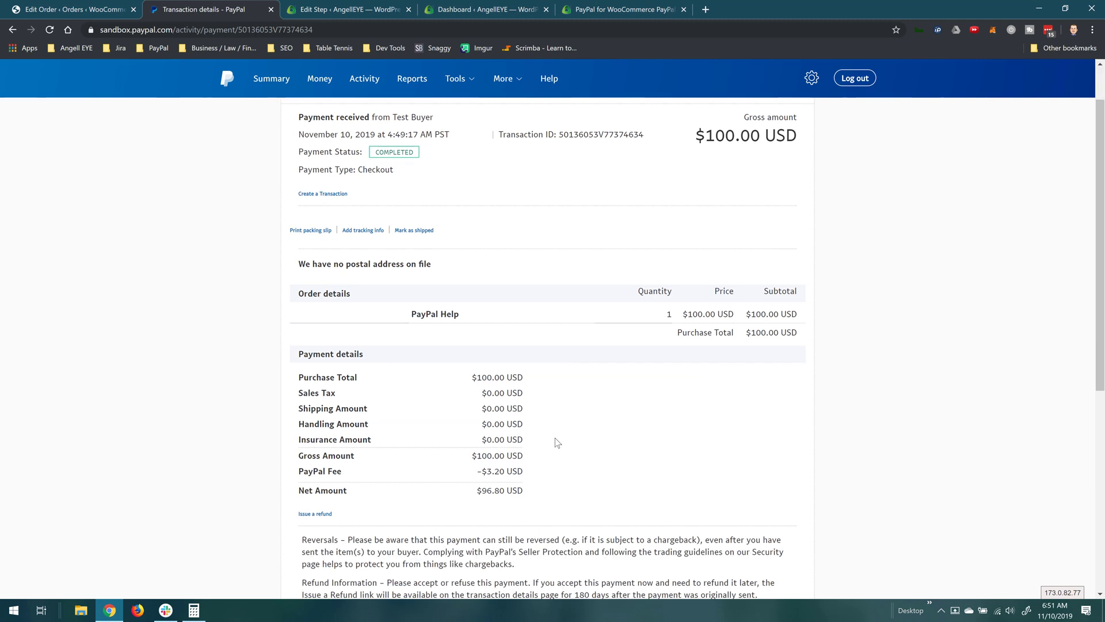
scroll(556, 438, "down", 1)
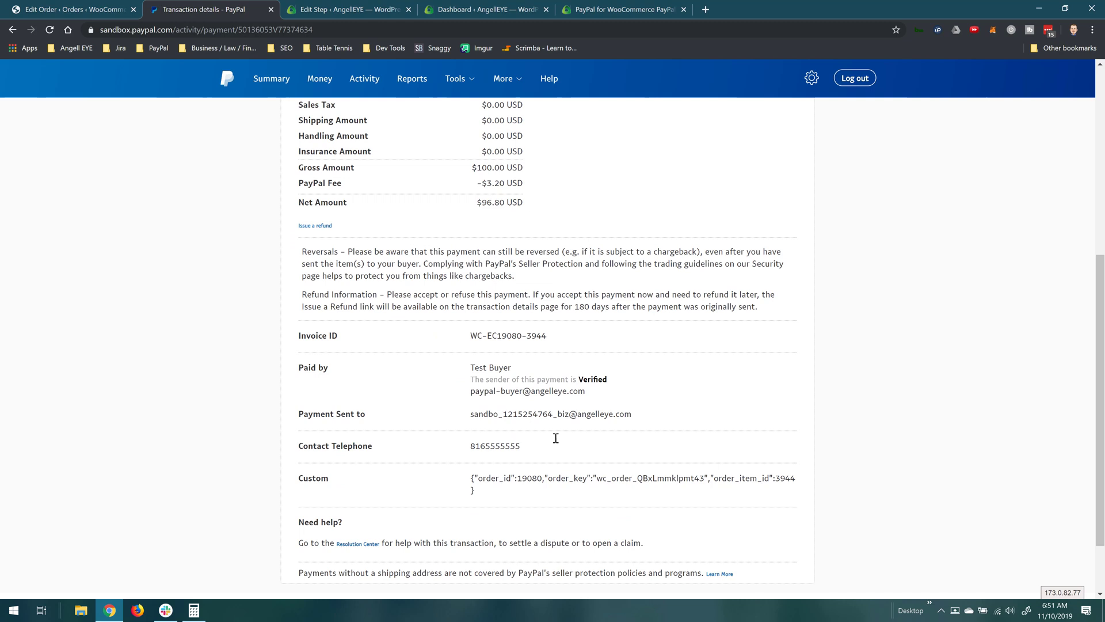
scroll(555, 438, "up", 6)
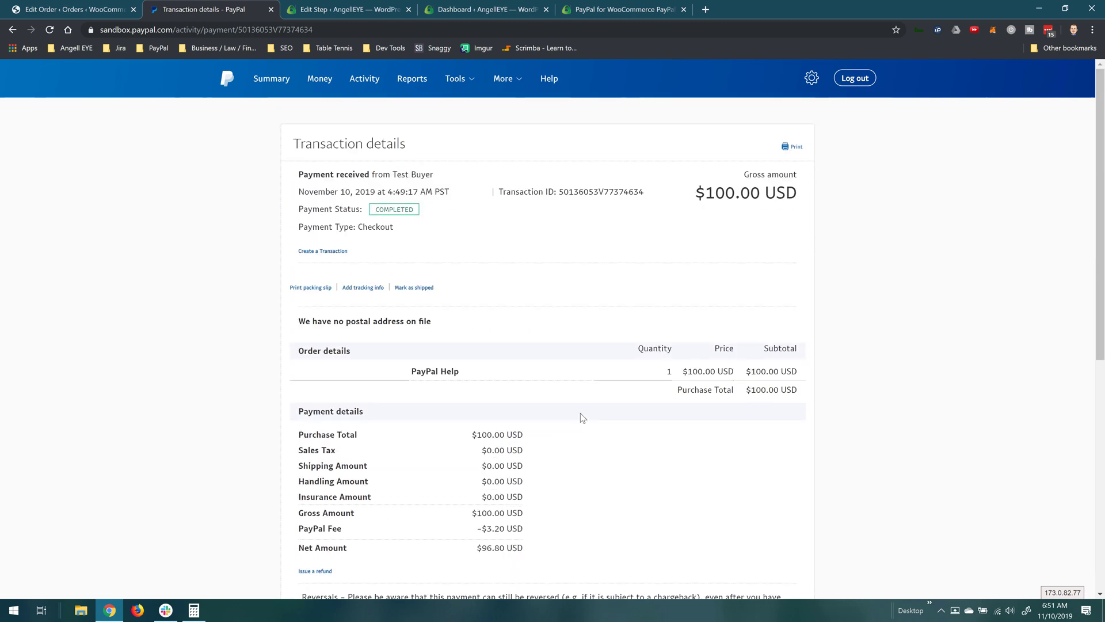
Step: Log out and sign in to the second seller account by entering its password
left_click(854, 78)
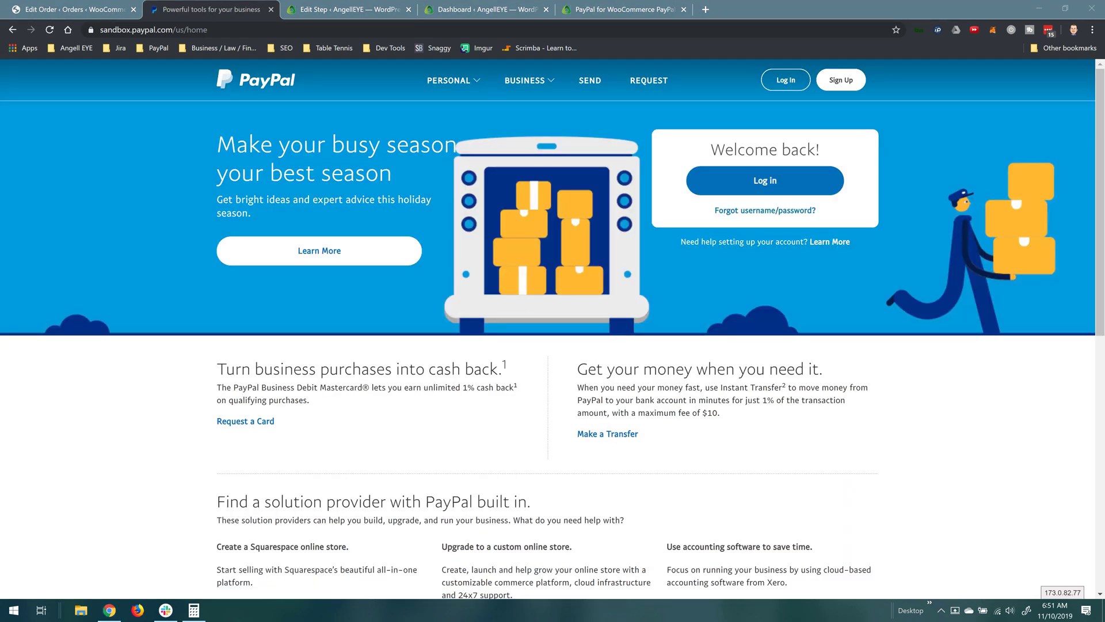
left_click(781, 82)
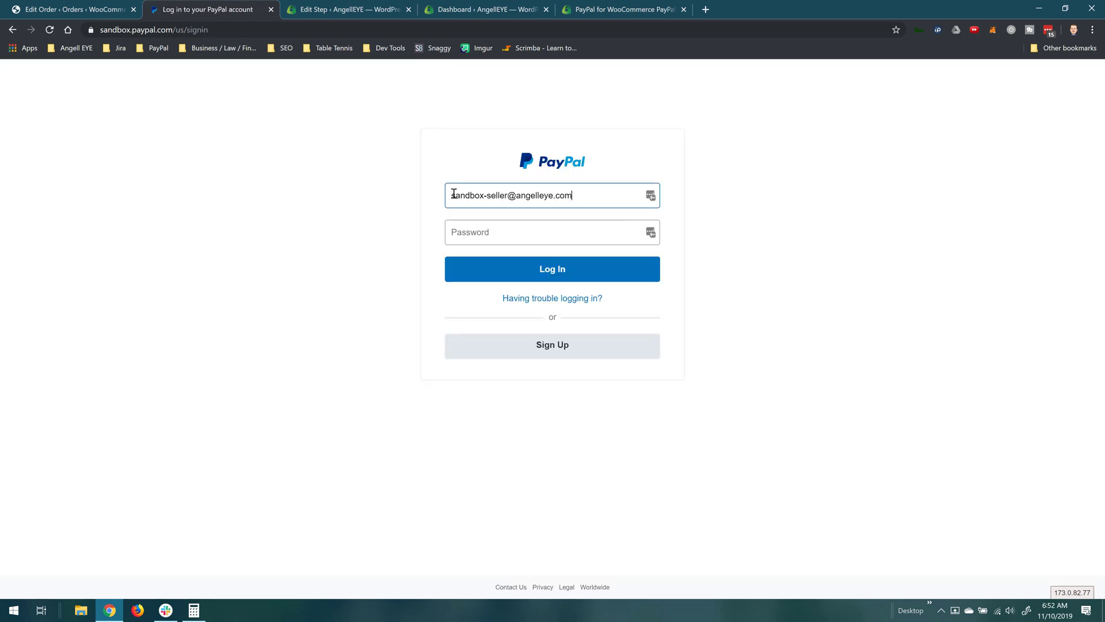
key("Tab")
type("********")
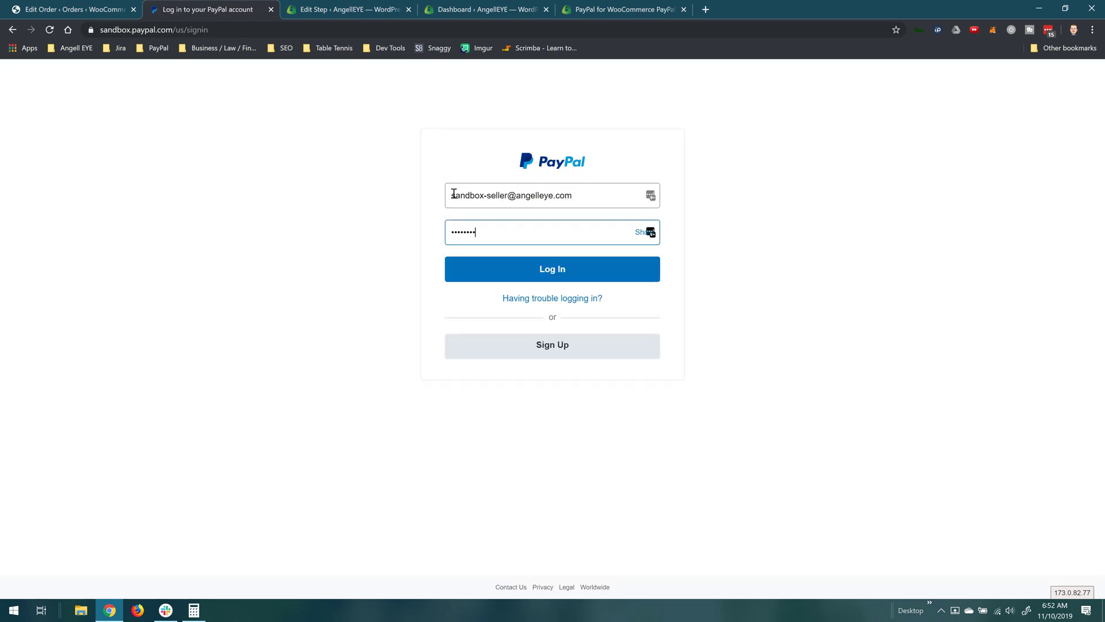
type("*")
key("Return")
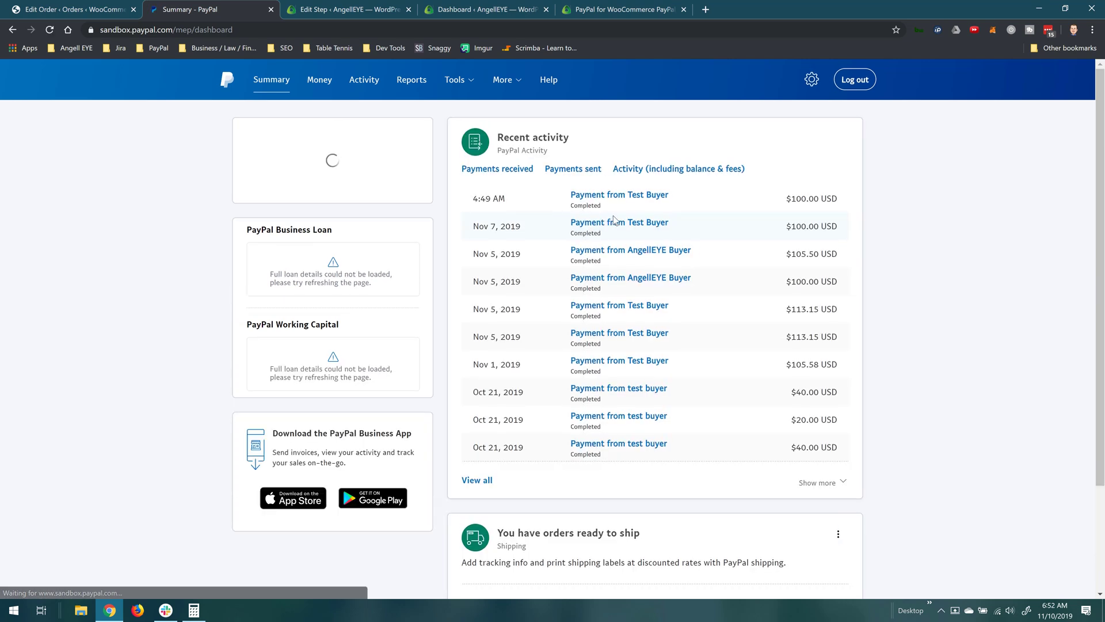
Step: Review the separate $100.00 Premium Support payment from Test Buyer
left_click(648, 198)
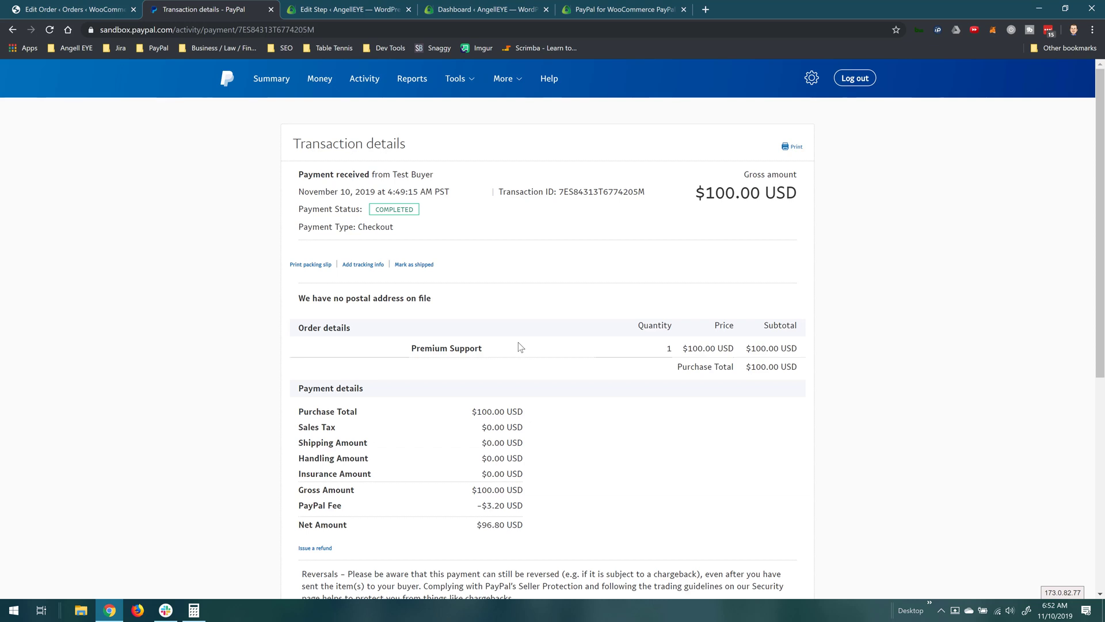
scroll(520, 345, "down", 4)
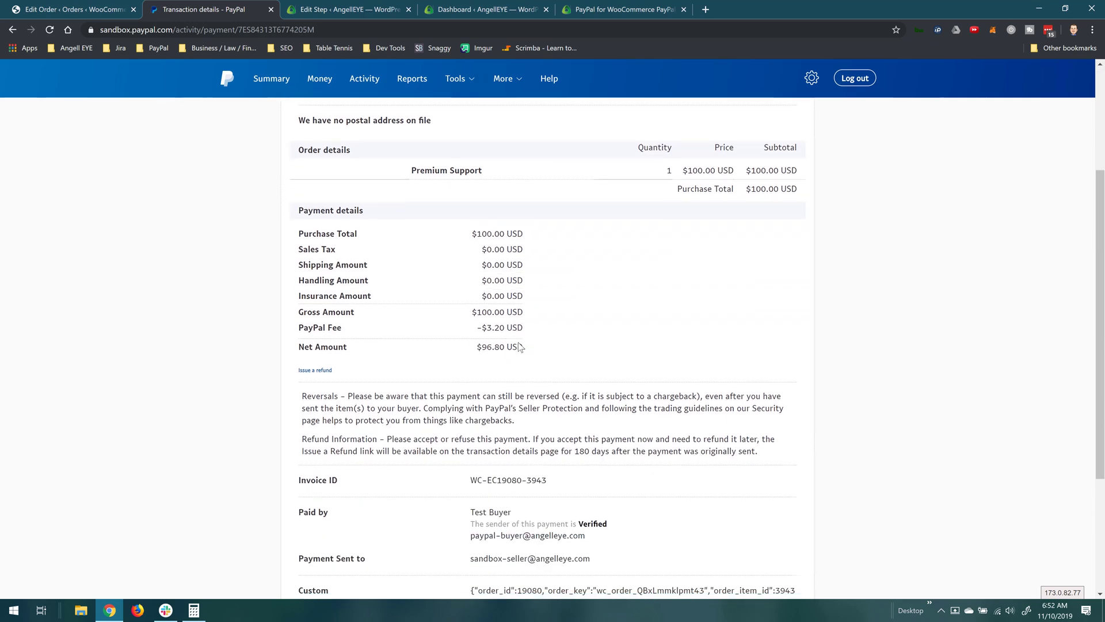
scroll(520, 346, "down", 1)
scroll(520, 345, "up", 4)
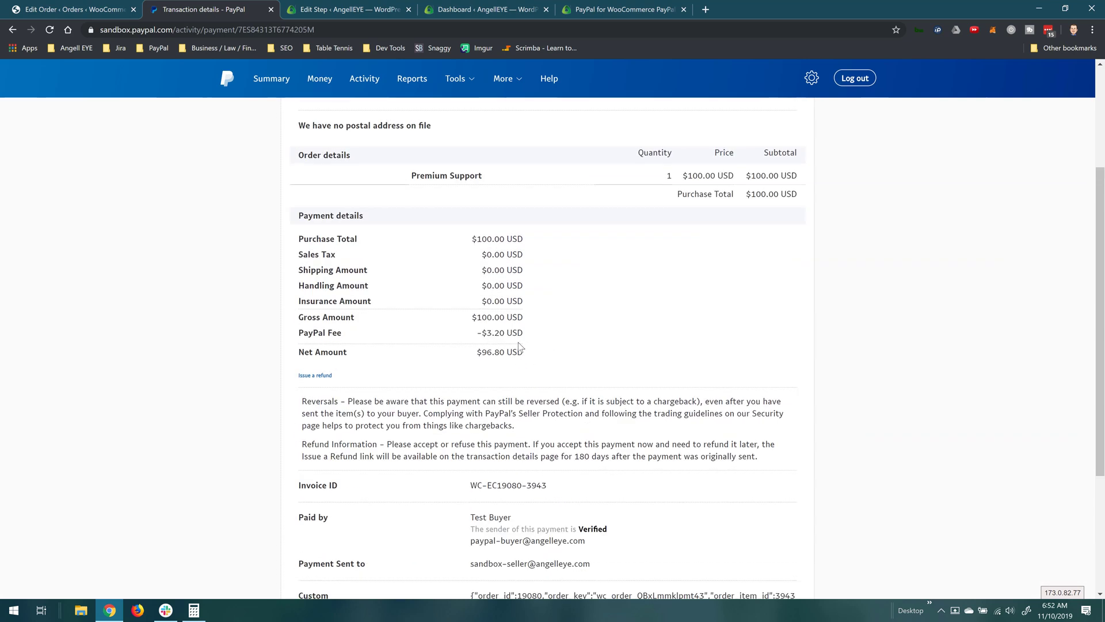
scroll(520, 345, "up", 1)
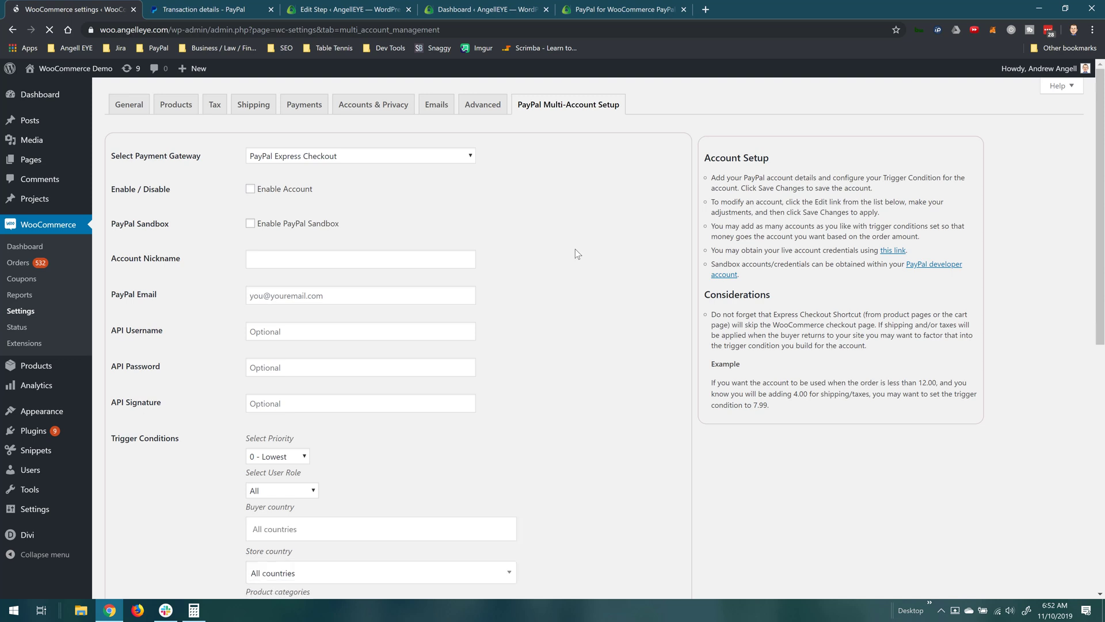
Step: Scroll to the accounts table showing the enabled Premium Support and PayPal Help sandbox accounts
scroll(575, 249, "down", 1)
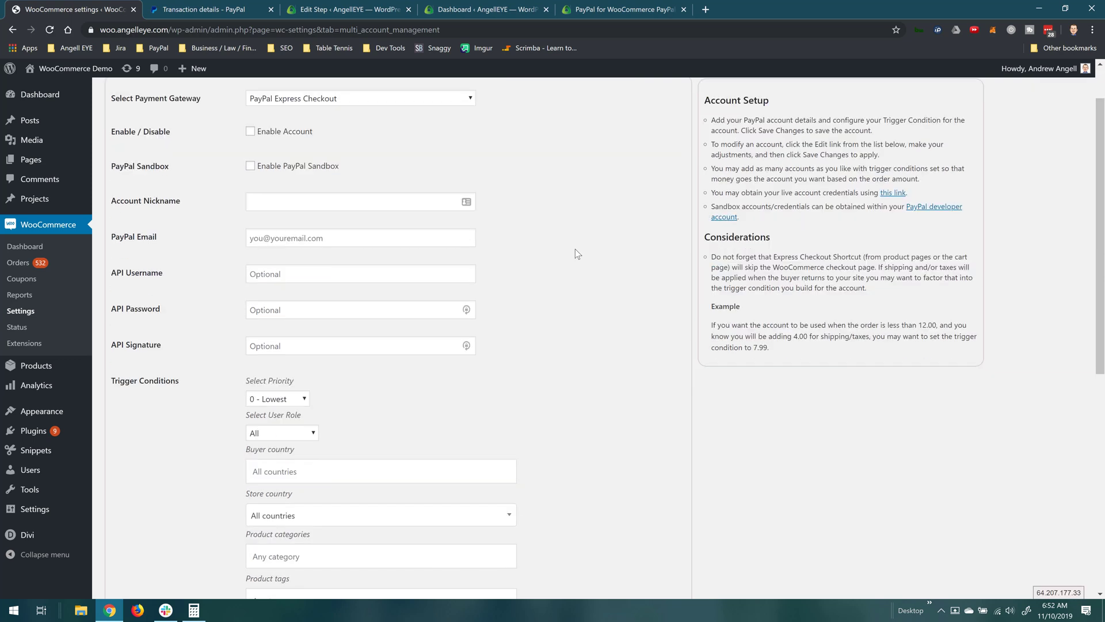
scroll(575, 249, "down", 1)
scroll(575, 249, "up", 2)
scroll(575, 248, "down", 2)
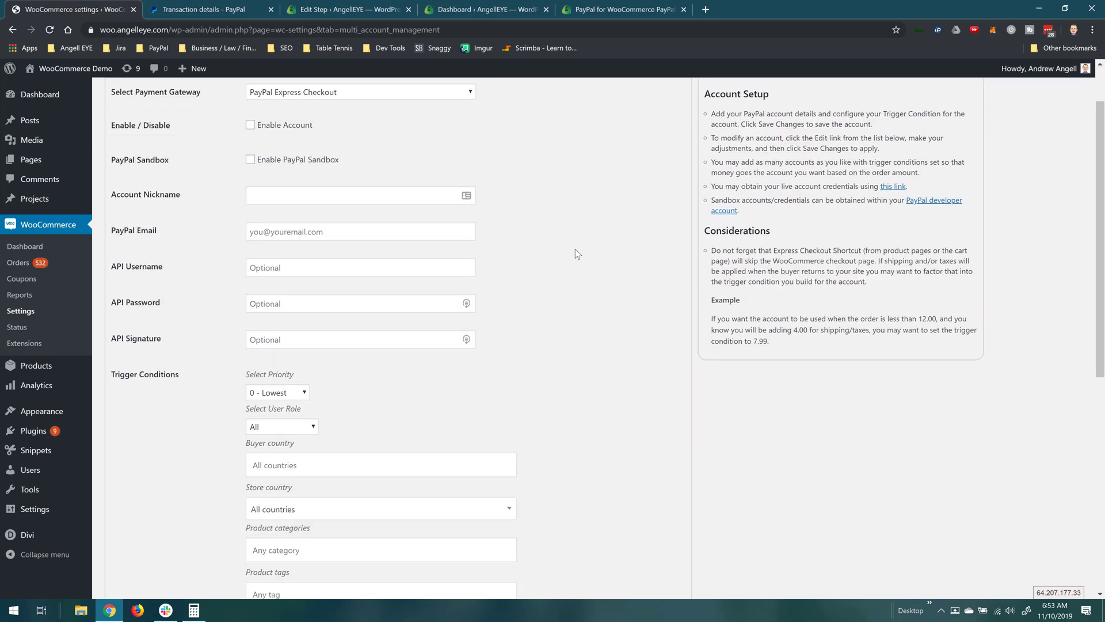
scroll(575, 249, "down", 2)
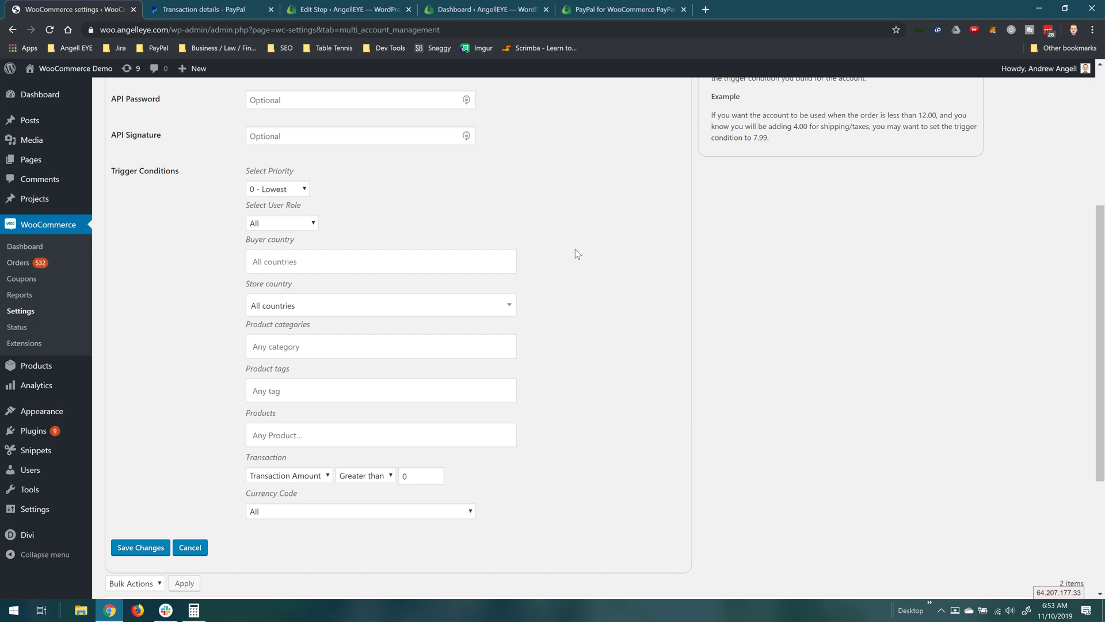
scroll(575, 250, "down", 4)
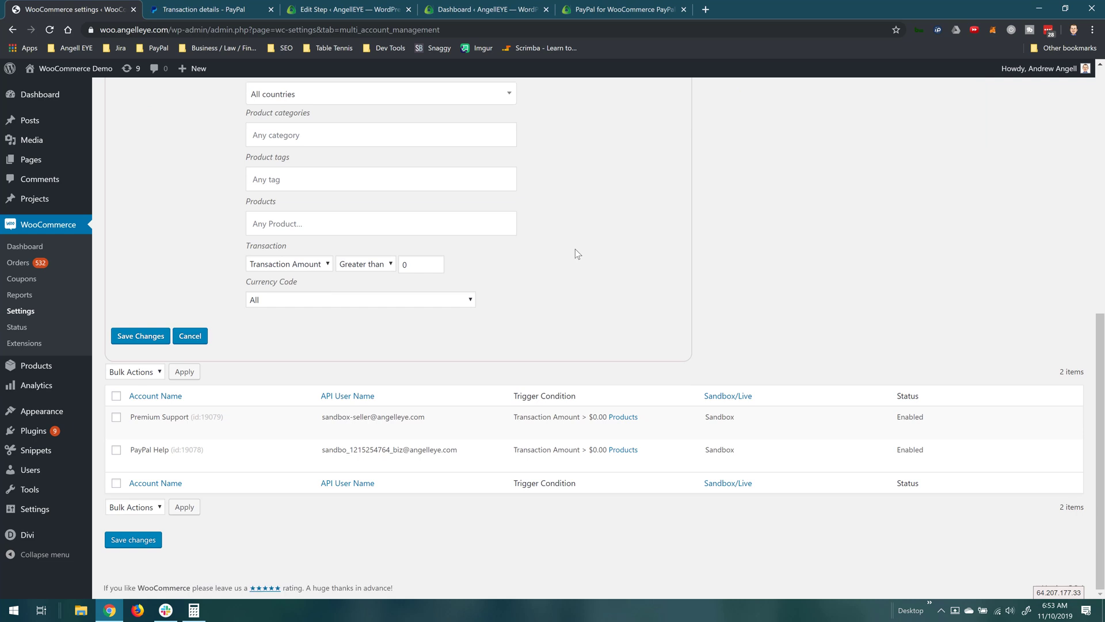